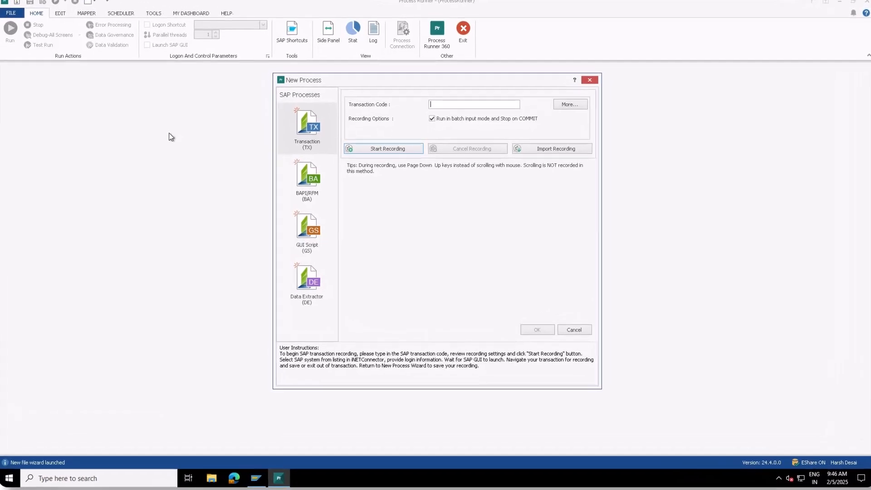
# Start recording transaction MM02 and log on to IED_Without_SNC with the account password.
pyautogui.write('MM02')
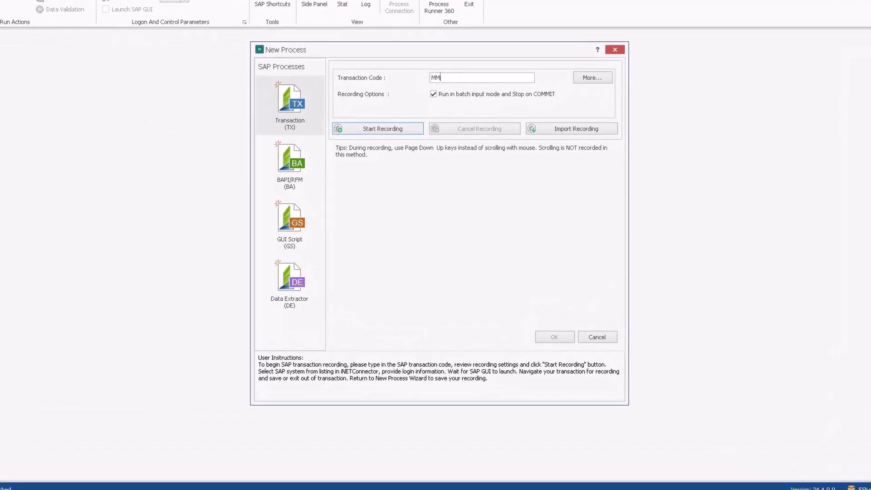
pyautogui.click(386, 130)
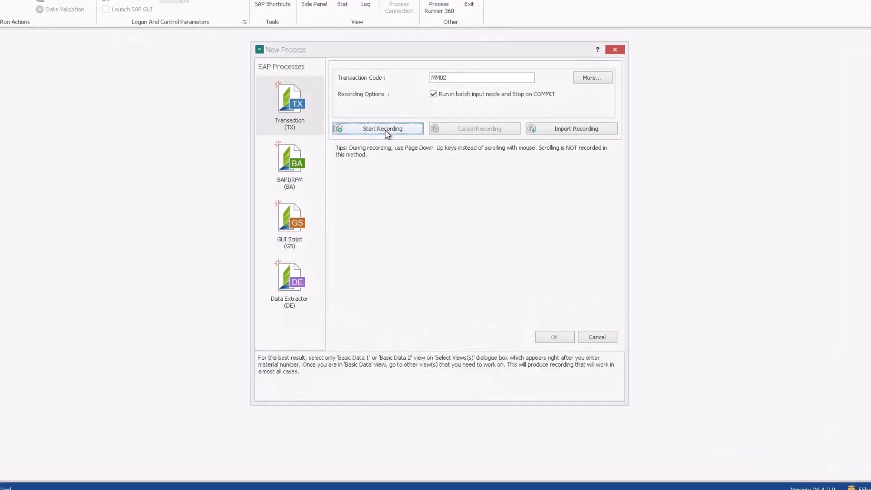
pyautogui.click(303, 94)
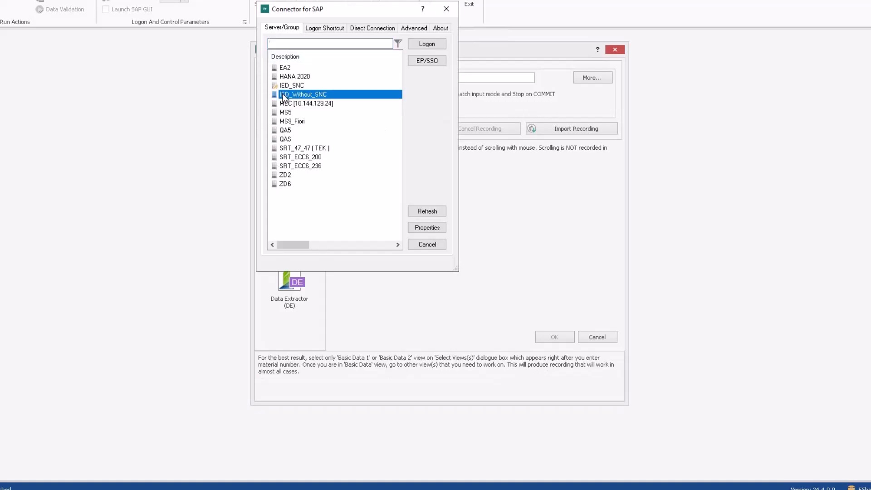
pyautogui.click(427, 44)
pyautogui.press('Tab')
pyautogui.press('Tab')
pyautogui.write('*')
pyautogui.click(482, 176)
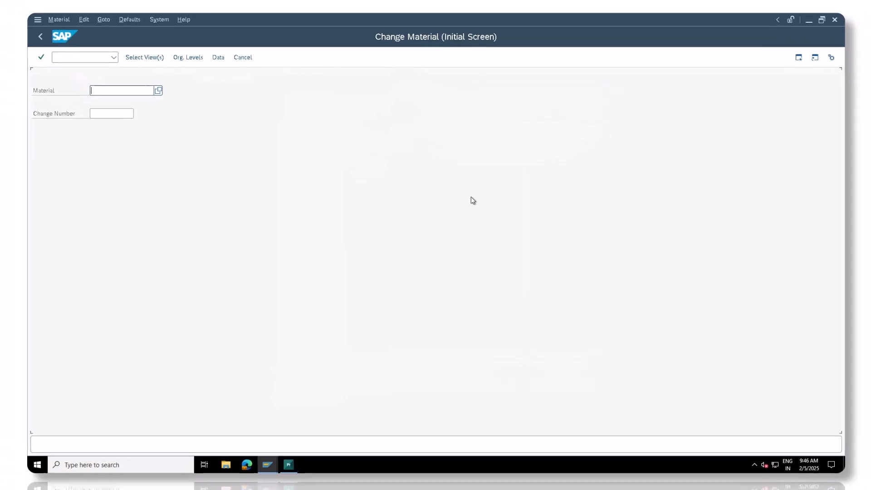
# Open material 100-100 in the Basic Data 1 view.
pyautogui.click(124, 100)
pyautogui.write('100-100')
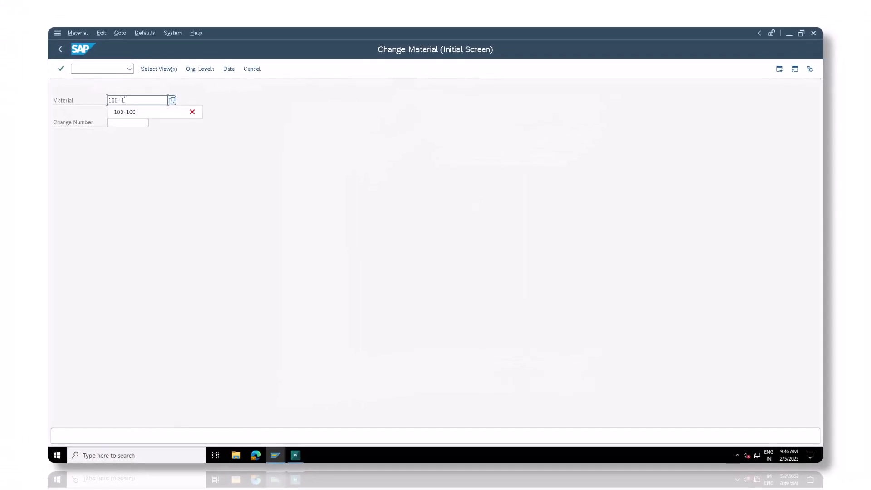
pyautogui.click(60, 68)
pyautogui.click(190, 151)
pyautogui.click(187, 373)
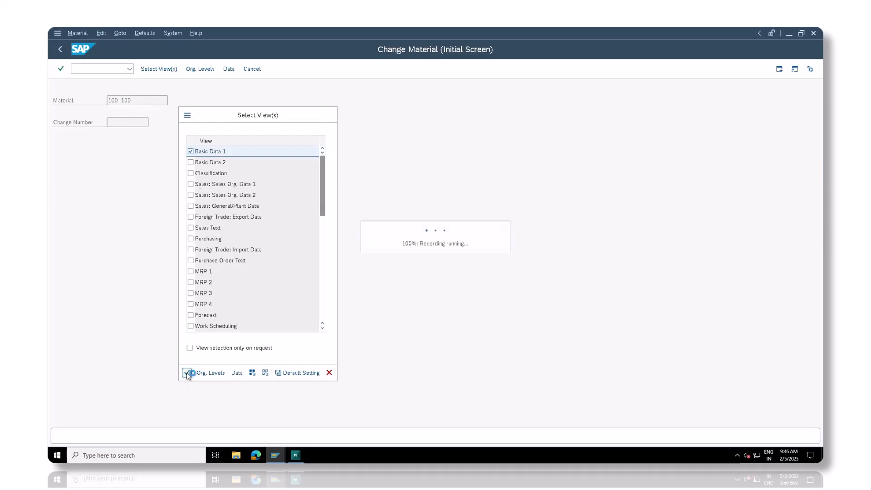
# Change the gross weight to 200 and save the material.
pyautogui.moveTo(143, 245); pyautogui.dragTo(128, 253)
pyautogui.write('200')
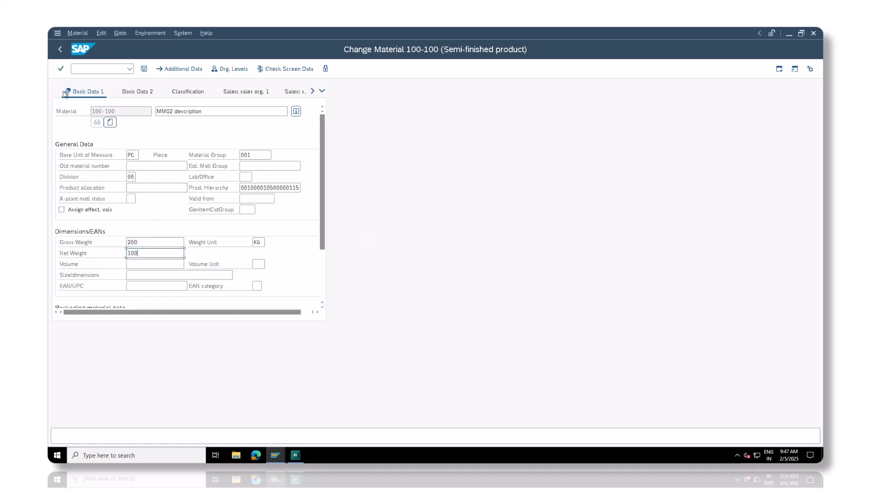
pyautogui.click(61, 69)
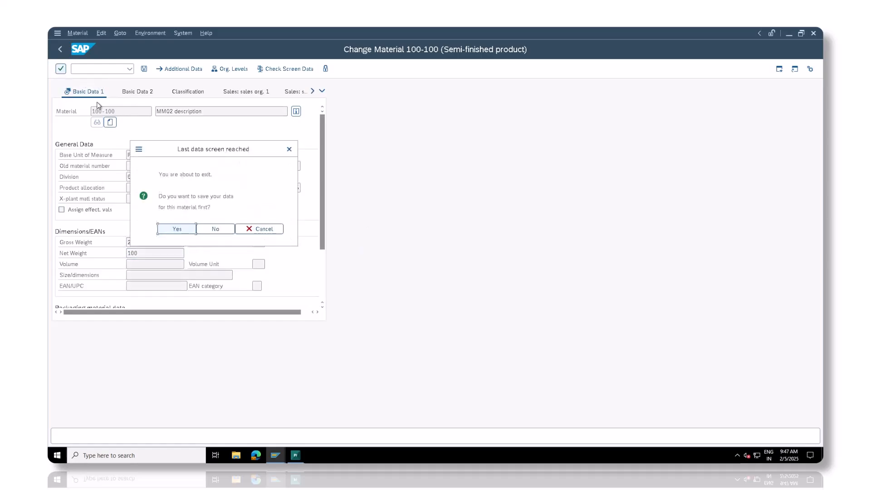
pyautogui.click(180, 229)
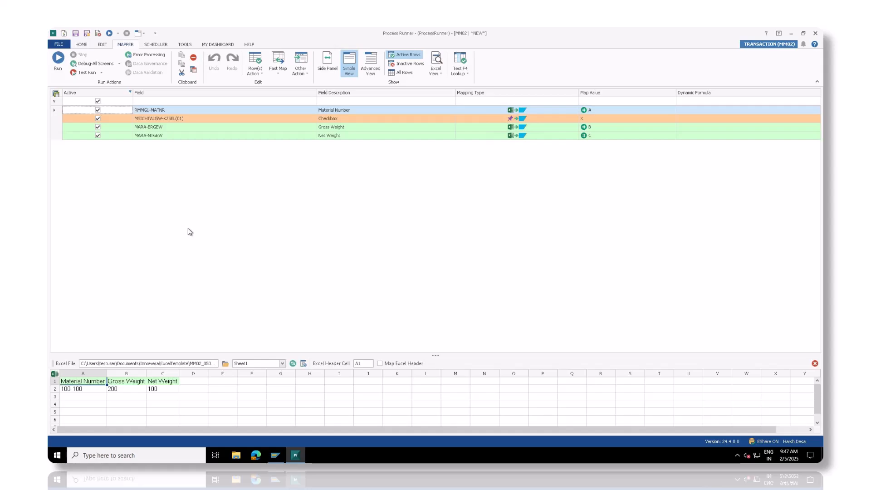
# Set MM02_List.xlsx from the Downloads folder as the process's Excel data file.
pyautogui.click(81, 45)
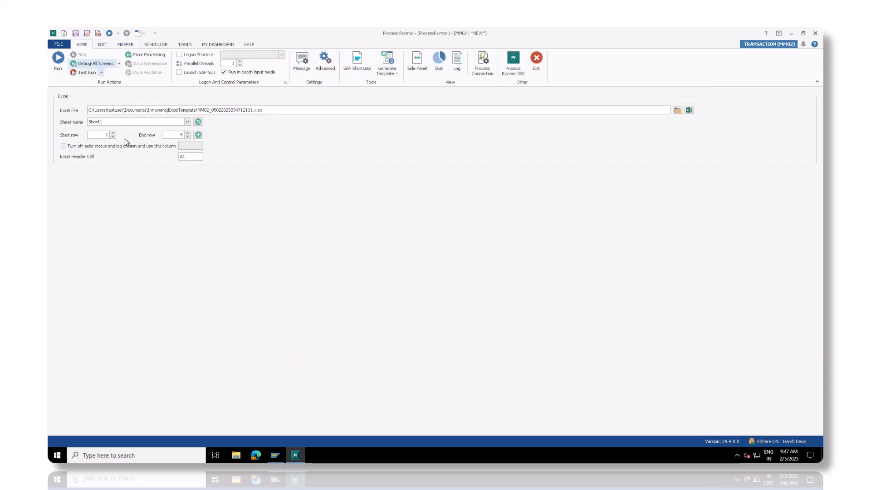
pyautogui.click(677, 111)
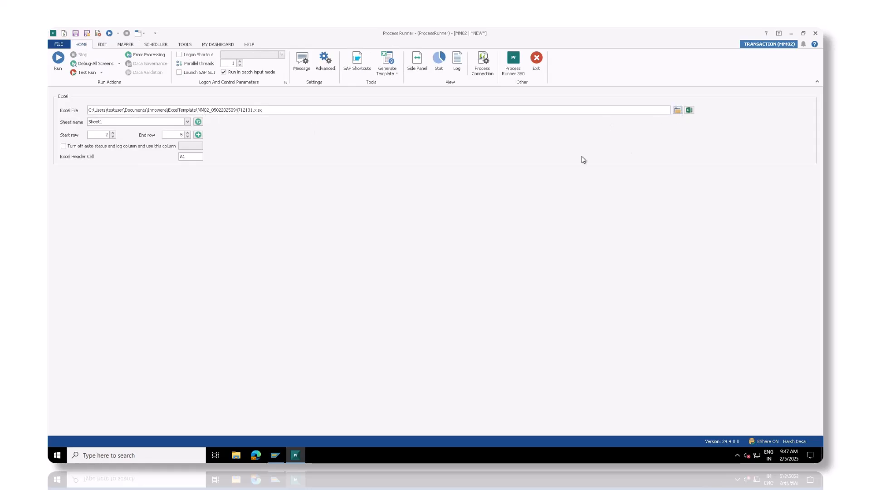
pyautogui.click(101, 128)
pyautogui.click(146, 97)
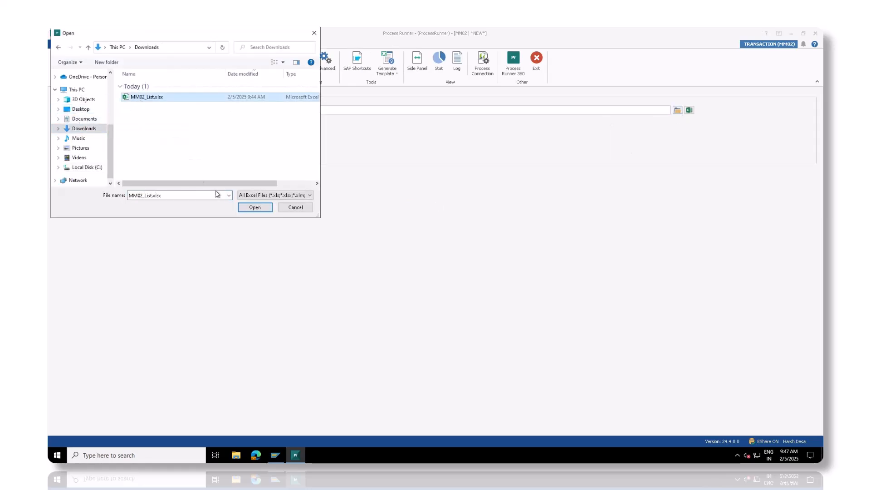
pyautogui.click(254, 207)
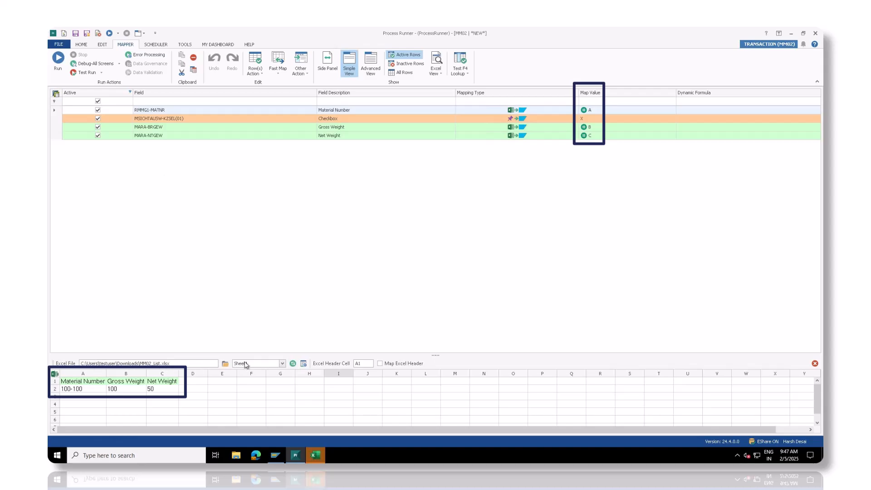
pyautogui.click(63, 47)
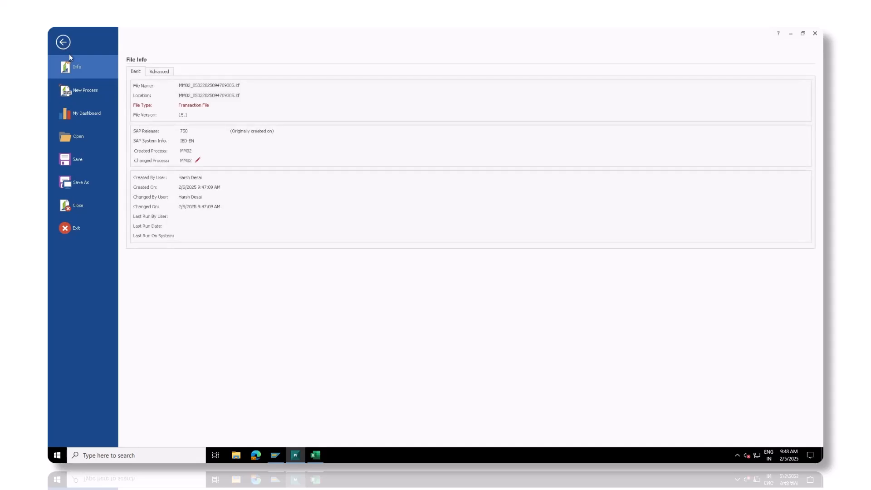
# Save the process as a local file named MM02_List.itf in Downloads.
pyautogui.click(77, 162)
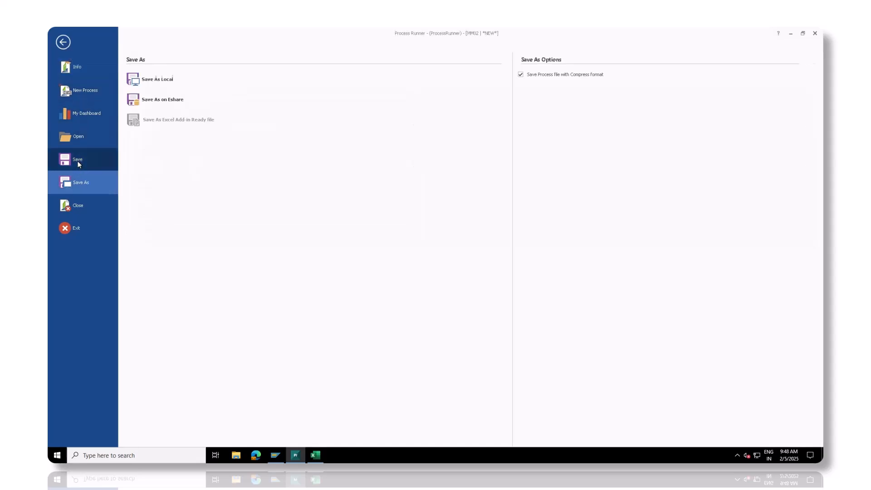
pyautogui.click(144, 80)
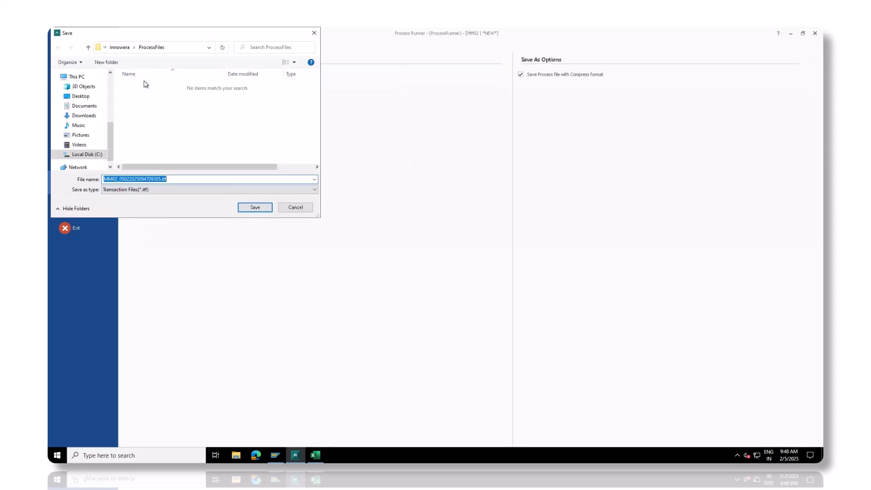
pyautogui.click(84, 115)
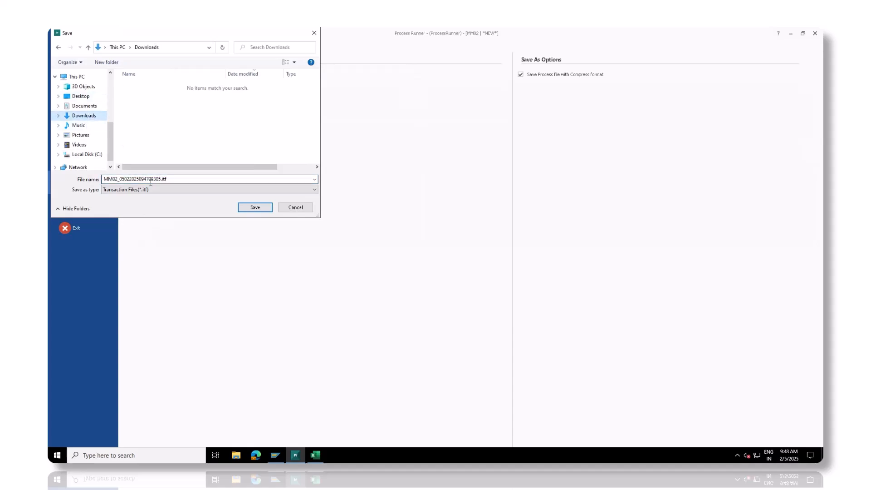
pyautogui.tripleClick(187, 179)
pyautogui.click(185, 179)
pyautogui.press('Left')
pyautogui.press('Left')
pyautogui.press('Left')
pyautogui.press('Left')
pyautogui.hotkey('shift', 'Left')
pyautogui.hotkey('shift', 'Left')
pyautogui.hotkey('shift', 'Left')
pyautogui.hotkey('shift', 'Left')
pyautogui.hotkey('shift', 'Left')
pyautogui.hotkey('shift', 'Left')
pyautogui.hotkey('shift', 'Left')
pyautogui.hotkey('shift', 'Left')
pyautogui.hotkey('shift', 'Left')
pyautogui.hotkey('shift', 'Left')
pyautogui.hotkey('shift', 'Left')
pyautogui.hotkey('shift', 'Left')
pyautogui.hotkey('shift', 'Left')
pyautogui.hotkey('shift', 'Left')
pyautogui.hotkey('shift', 'Left')
pyautogui.hotkey('shift', 'Left')
pyautogui.hotkey('shift', 'Left')
pyautogui.press('BackSpace')
pyautogui.write('Lis')
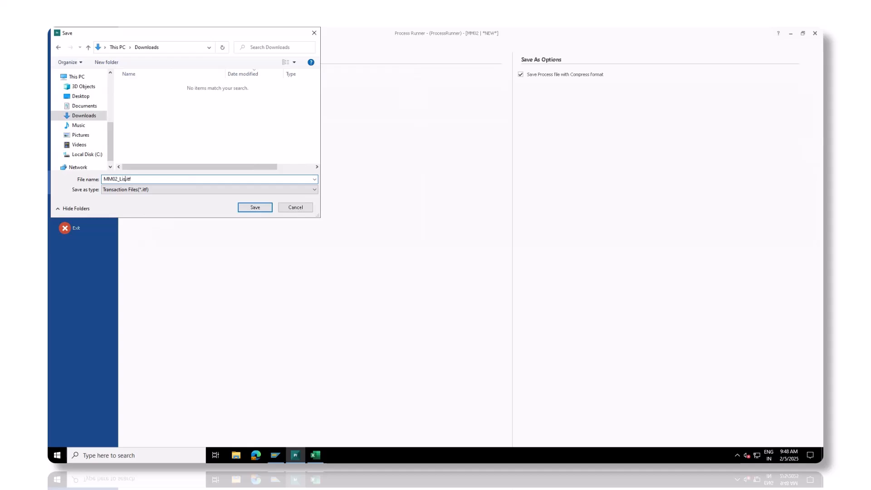
pyautogui.click(254, 207)
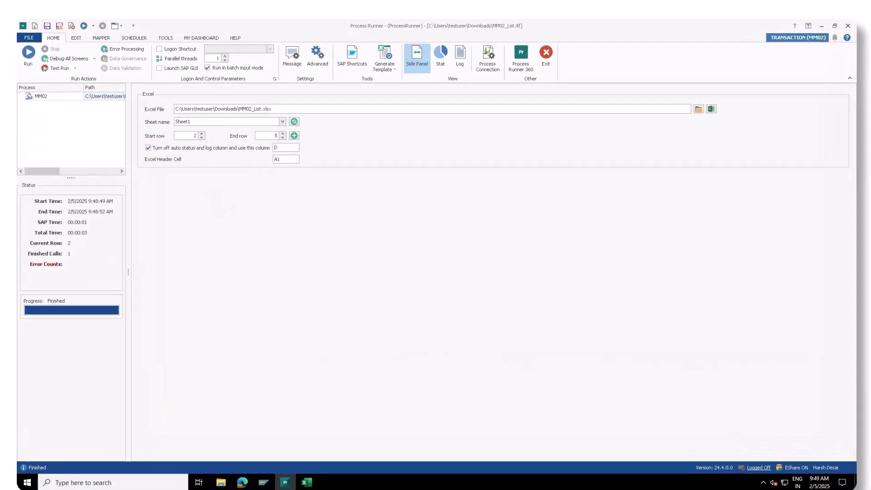
# Generate an Excel add-in ready file from the MM02 process and acknowledge the warning.
pyautogui.click(388, 69)
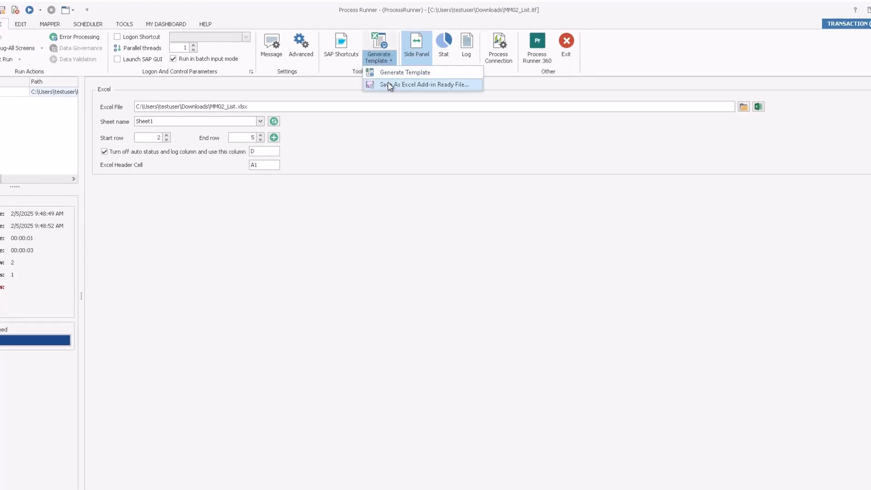
pyautogui.click(389, 85)
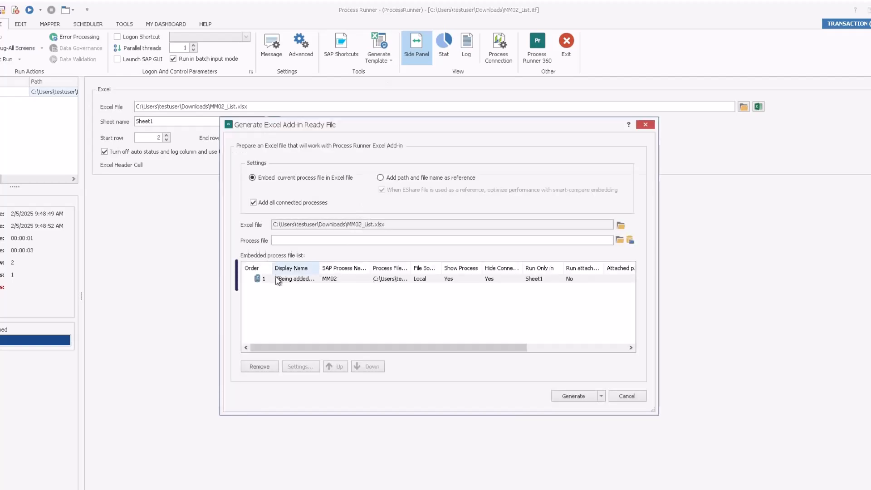
pyautogui.click(567, 397)
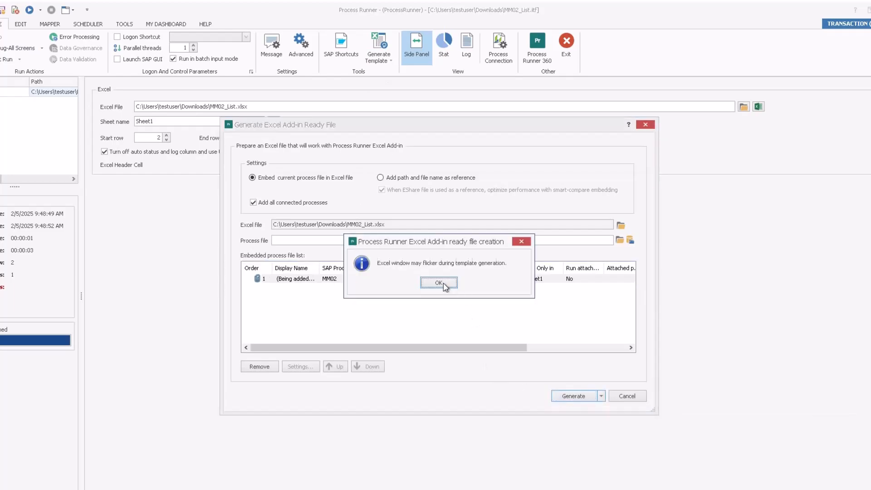
pyautogui.click(442, 284)
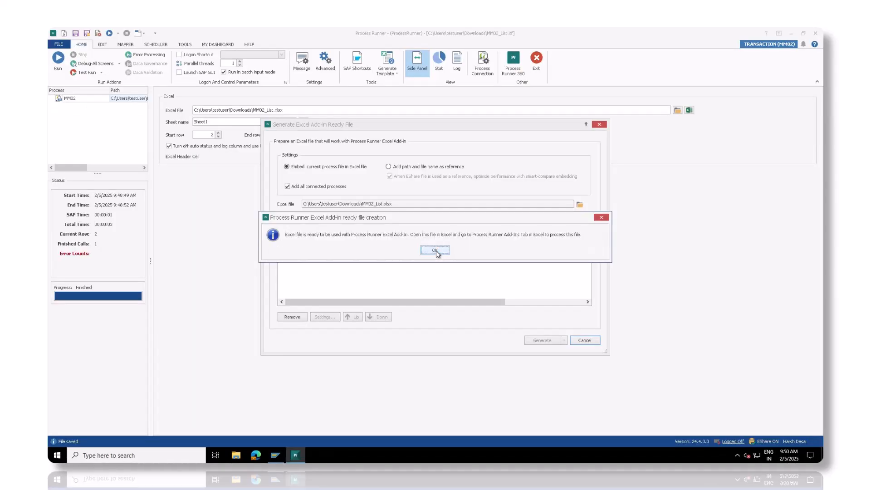
# Save the MM02_List workbook to EShare as a shared file with Read/Write access.
pyautogui.click(435, 251)
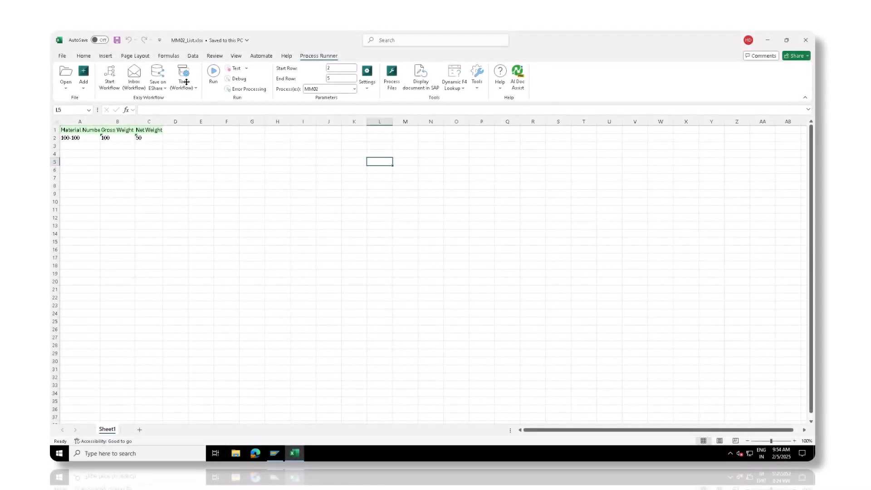
pyautogui.click(160, 87)
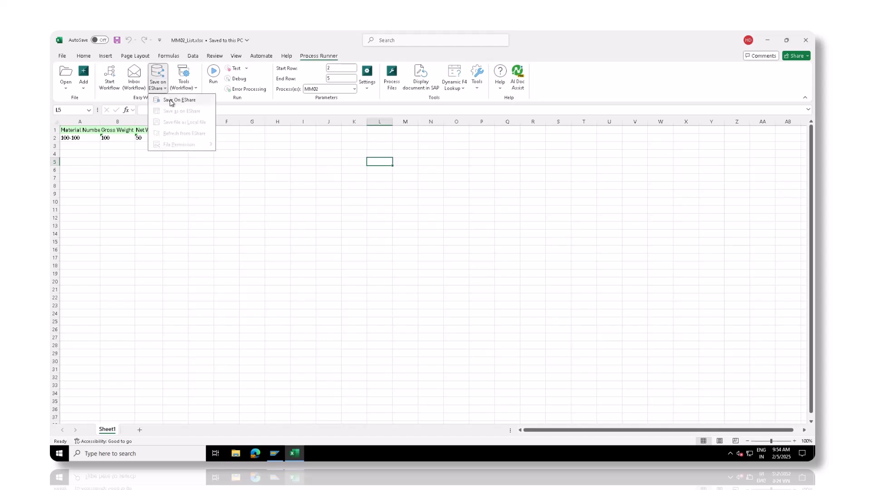
pyautogui.click(171, 100)
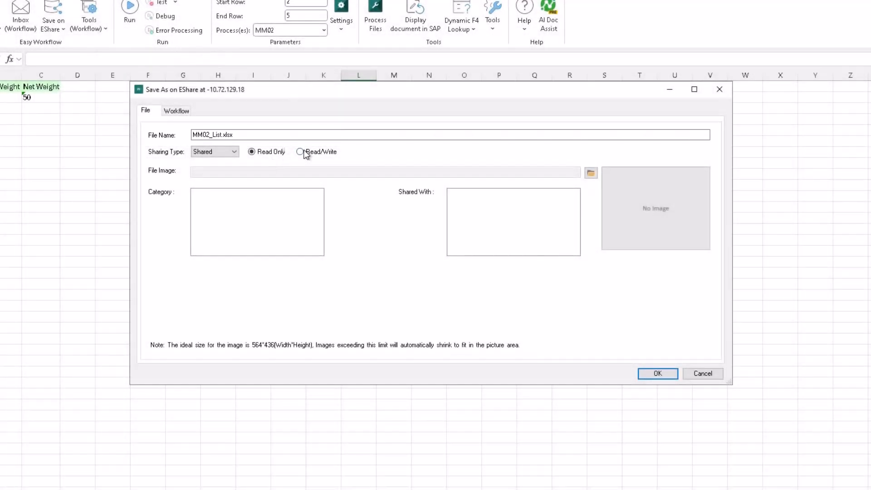
pyautogui.click(301, 152)
pyautogui.click(645, 373)
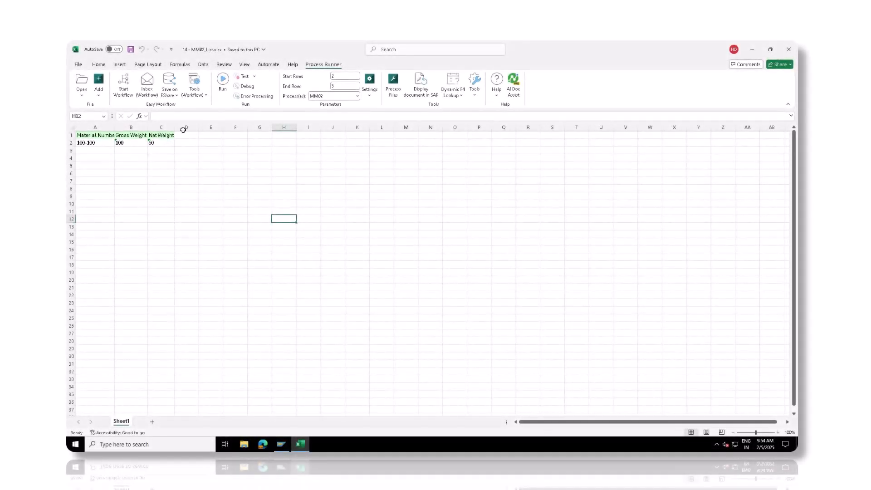
# Launch Easy Workflow Cockpit from Excel's workflow tools and log in as Administrator.
pyautogui.click(201, 96)
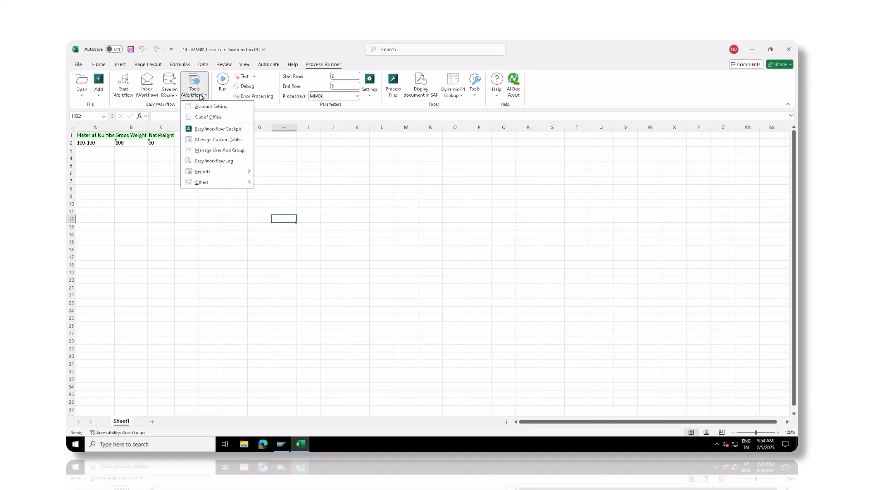
pyautogui.click(218, 130)
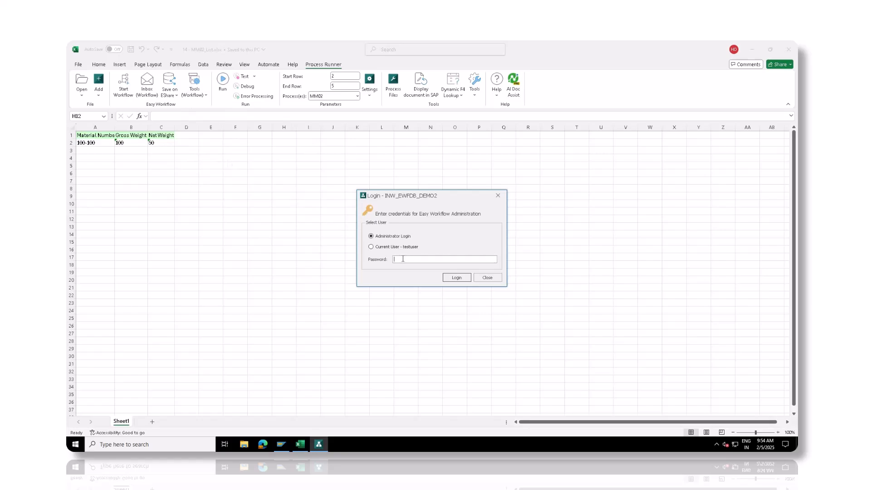
pyautogui.click(456, 277)
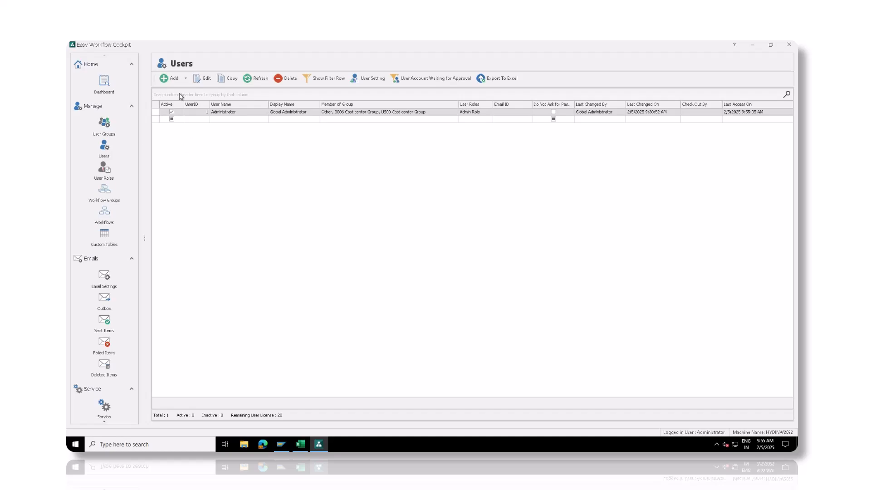
# Add user Test User with its Windows id and e-mail address, saving past the warning.
pyautogui.click(165, 80)
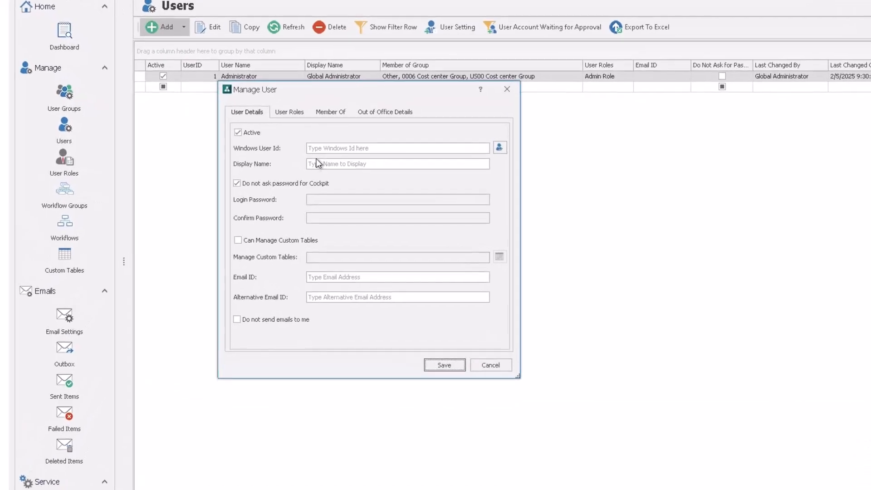
pyautogui.write('testuser')
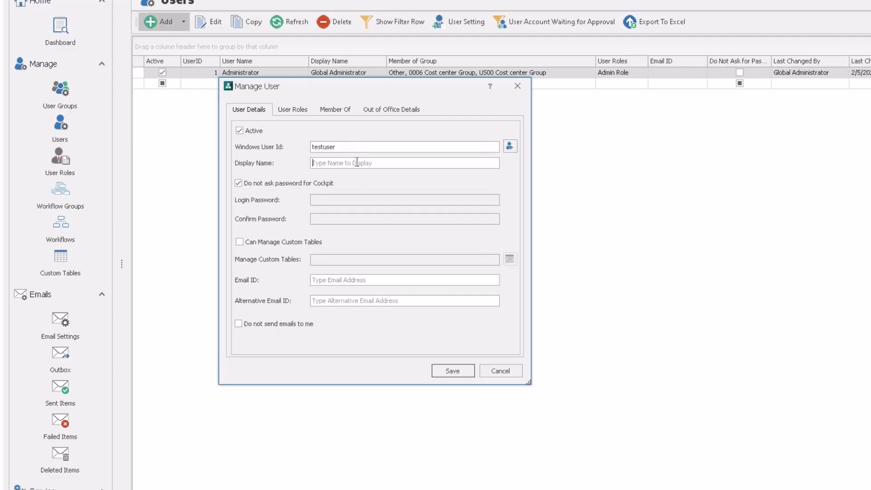
pyautogui.click(357, 163)
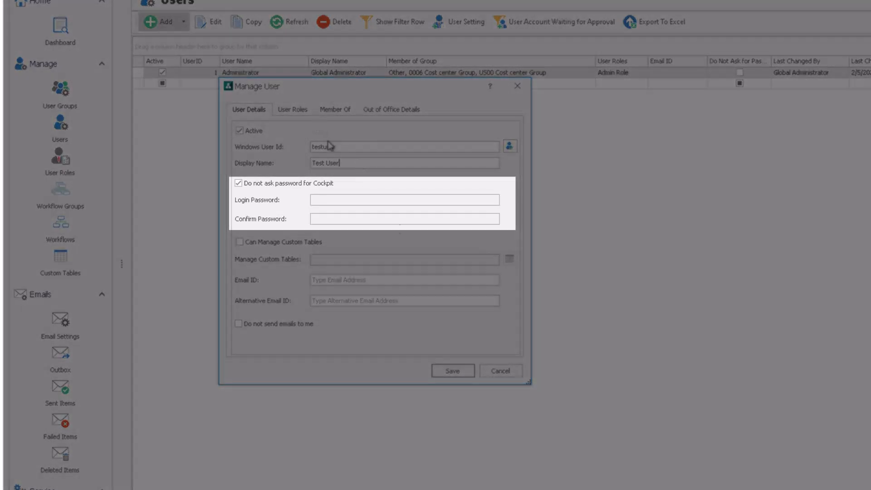
pyautogui.click(446, 373)
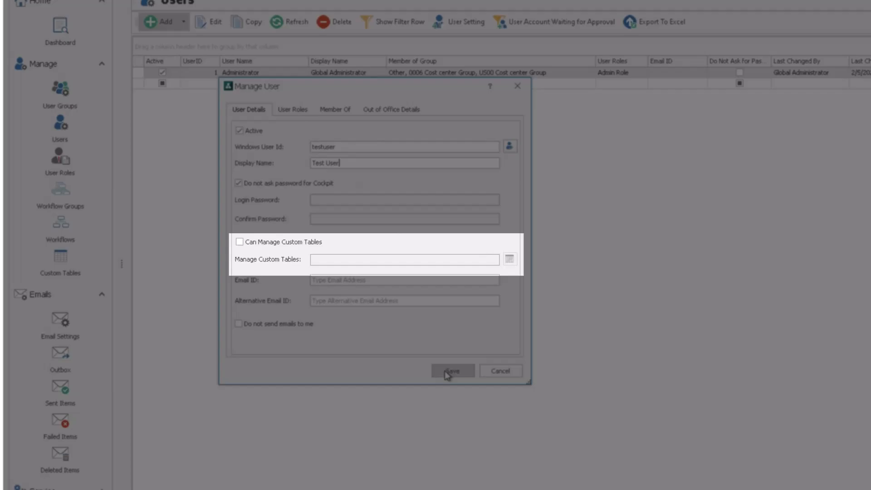
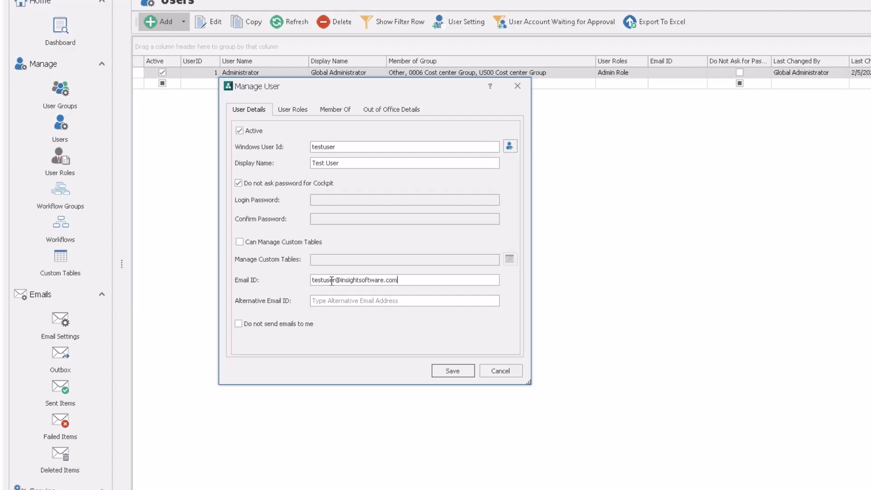
pyautogui.click(443, 369)
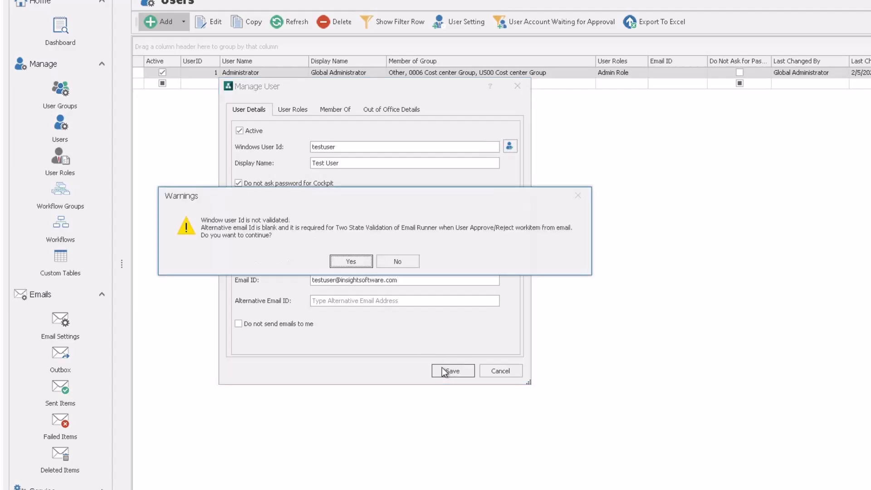
pyautogui.click(351, 261)
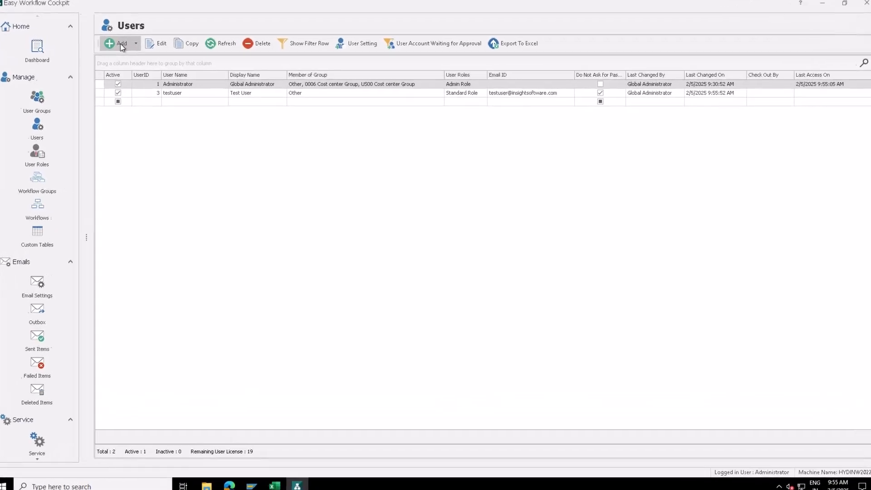
# Add a new user named Test user 2 with its Windows id and e-mail address.
pyautogui.click(163, 72)
pyautogui.click(256, 136)
pyautogui.press('Tab')
pyautogui.write('Test user 2')
pyautogui.click(254, 250)
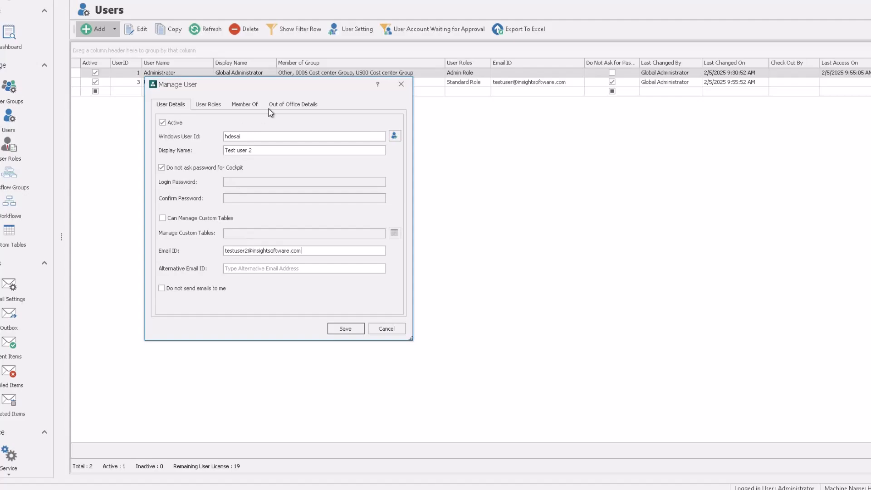
# Set Test user 2 out of office 2/5/2025–2/6/2025 with substitute Test User, and save.
pyautogui.click(291, 105)
pyautogui.click(198, 123)
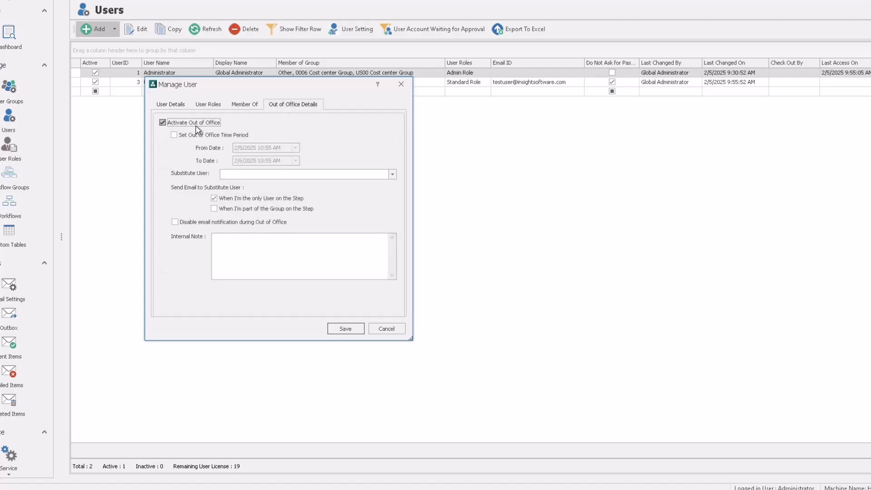
pyautogui.click(199, 135)
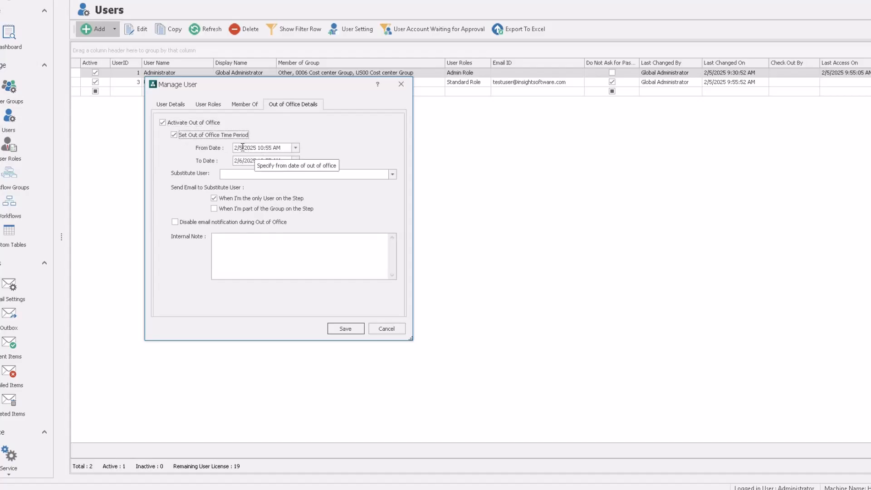
pyautogui.click(392, 174)
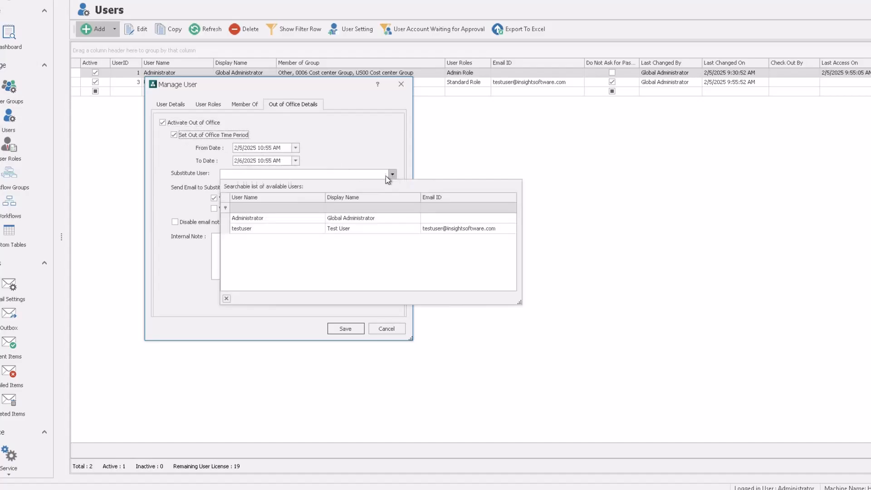
pyautogui.click(252, 228)
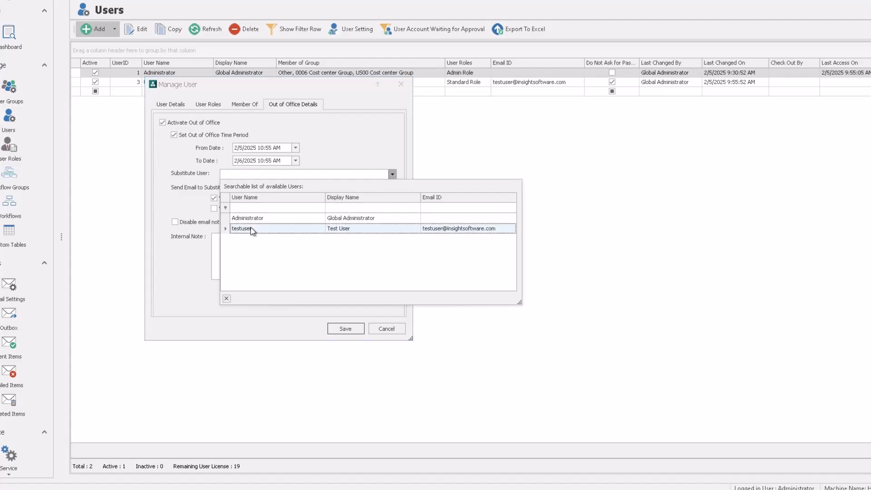
pyautogui.click(341, 329)
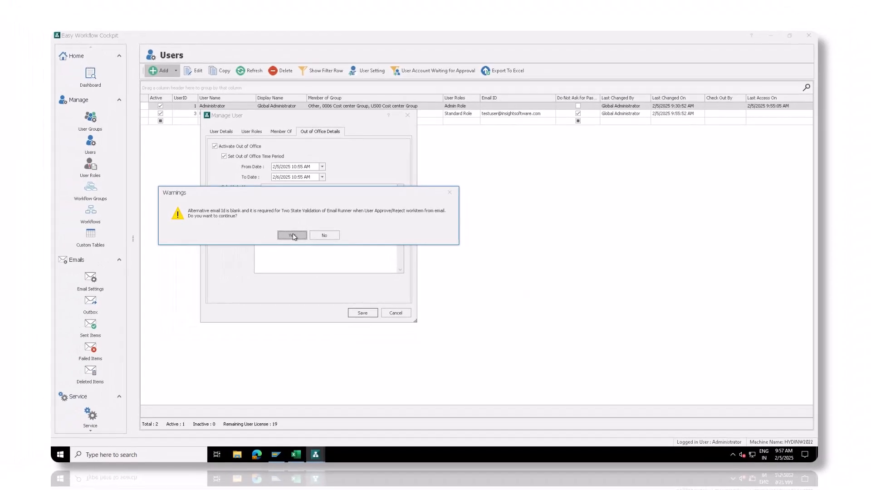
pyautogui.click(279, 234)
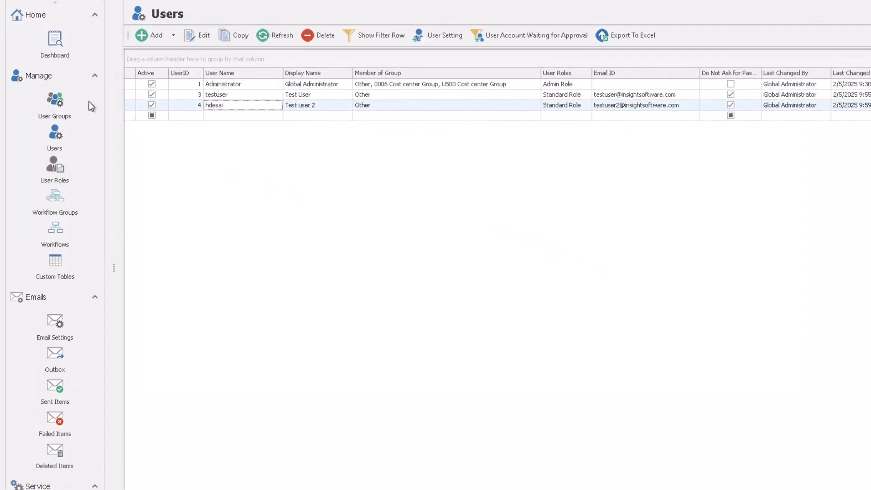
# Add a user group named Master Data Management Group.
pyautogui.click(54, 102)
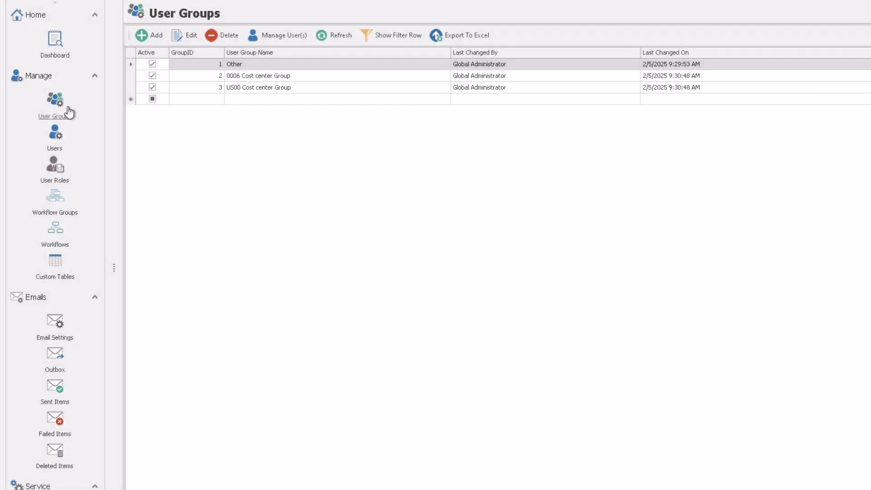
pyautogui.click(155, 36)
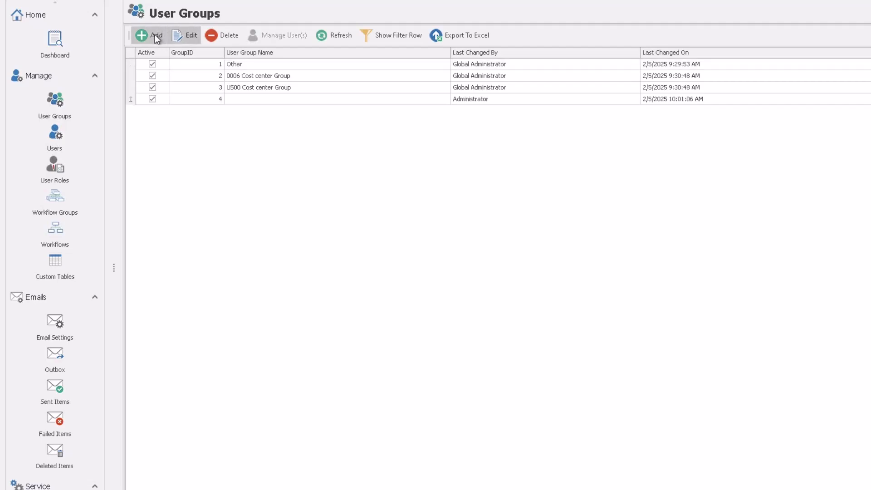
pyautogui.click(249, 100)
pyautogui.write('Master Data Manage')
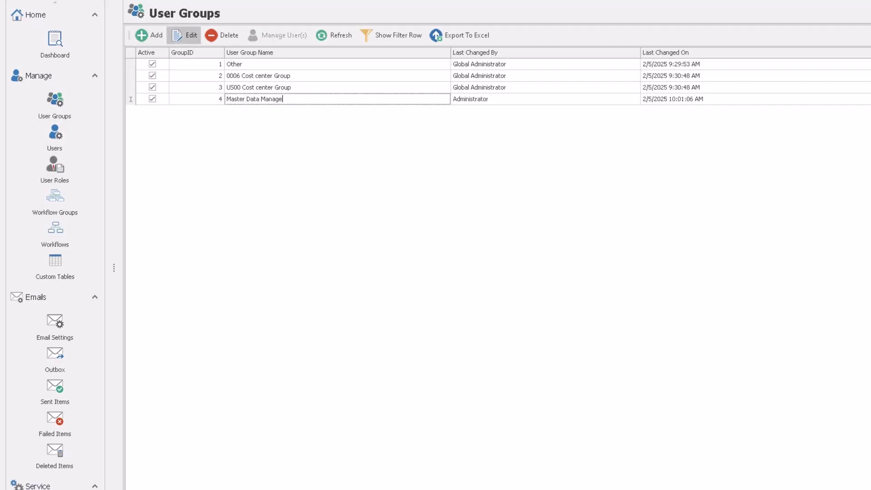
pyautogui.write('ment Group')
pyautogui.press('Tab')
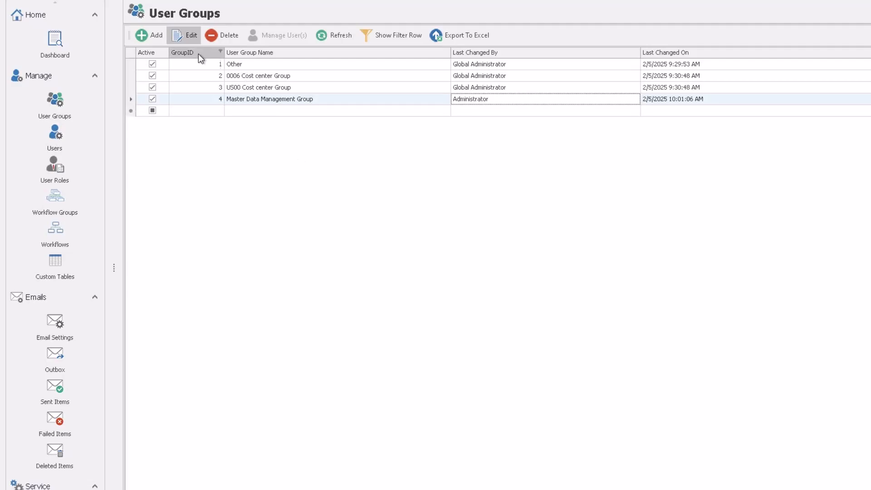
pyautogui.click(181, 37)
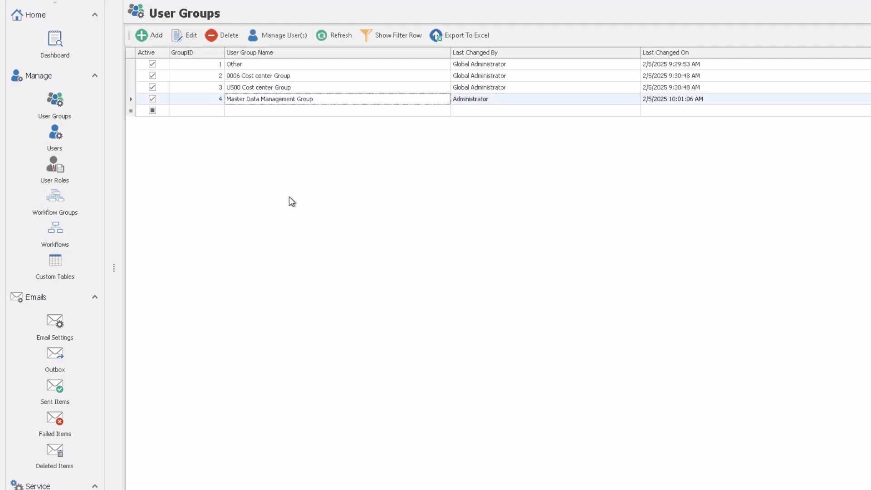
# Assign Test User and Test user 2 as the group's members and apply.
pyautogui.click(273, 36)
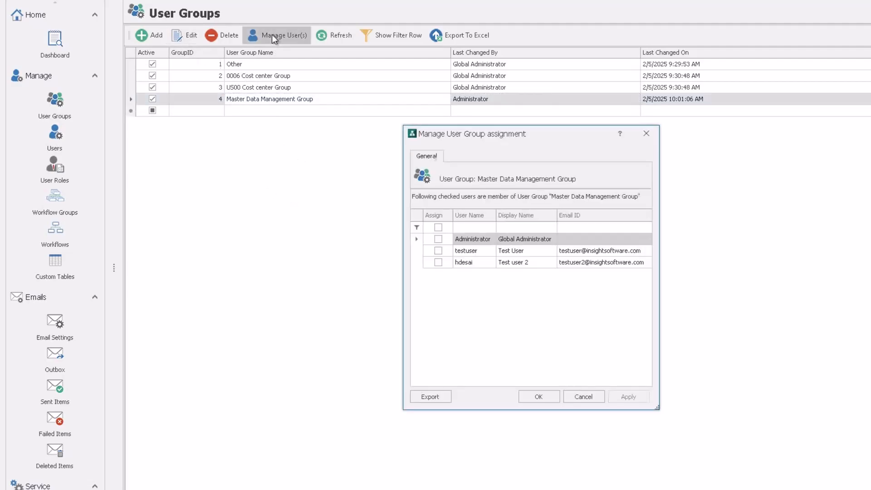
pyautogui.click(438, 251)
pyautogui.click(438, 262)
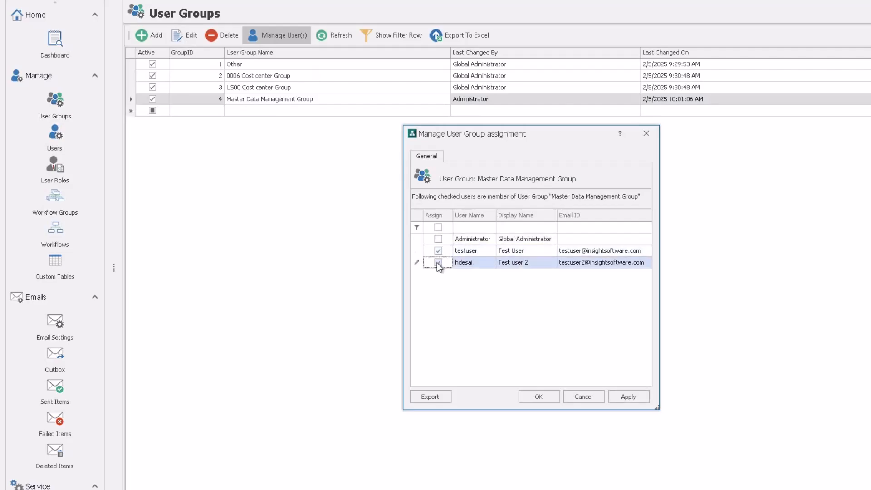
pyautogui.click(625, 397)
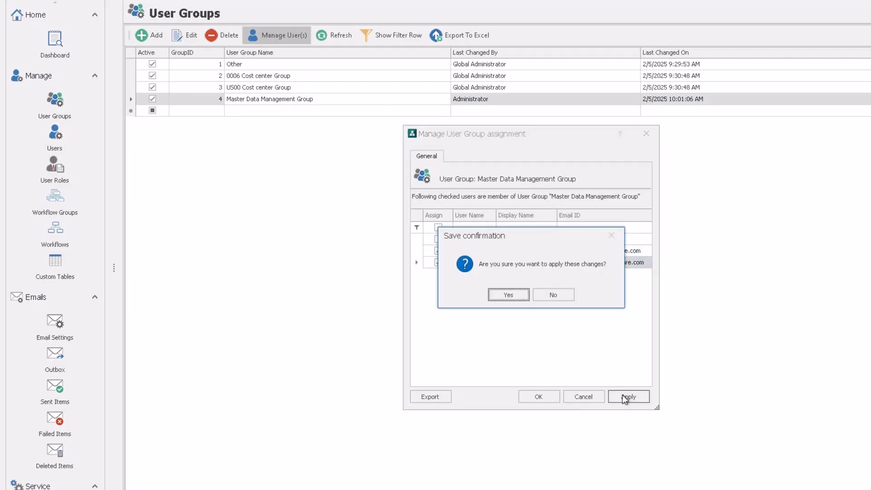
pyautogui.click(509, 294)
pyautogui.click(532, 297)
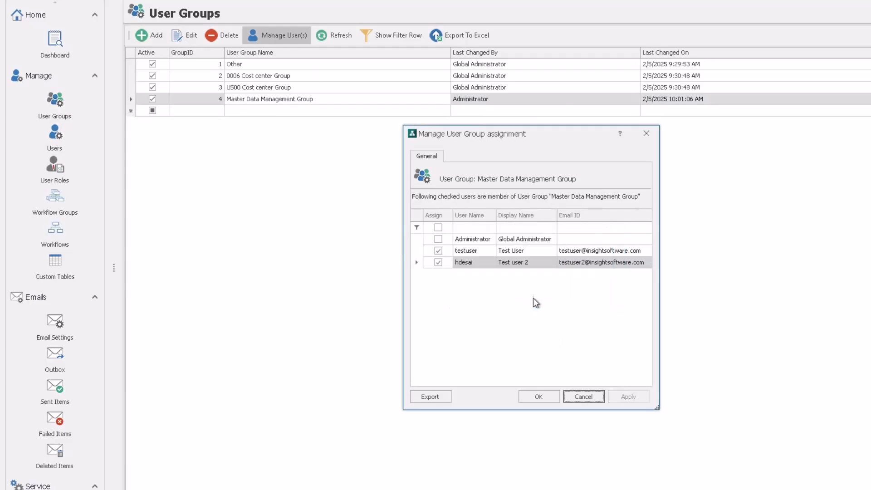
pyautogui.click(548, 397)
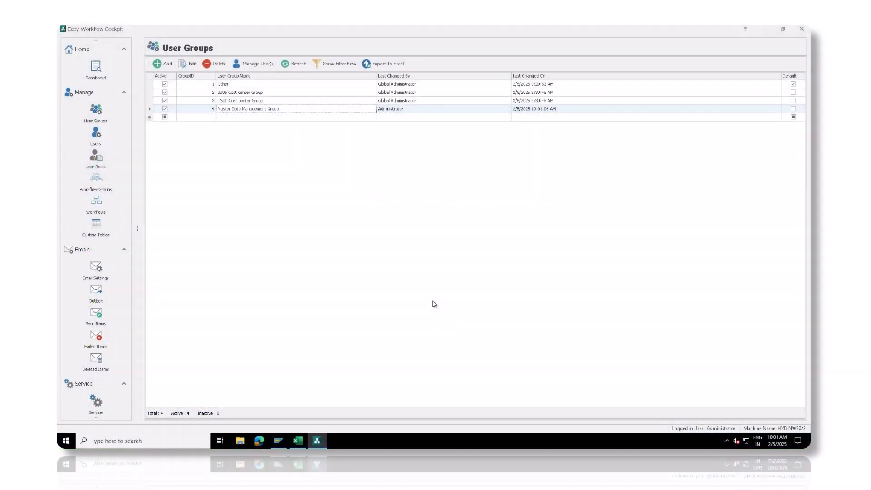
# Make a copy of the Four Step Generic Workflow sample from the workflow list.
pyautogui.click(94, 209)
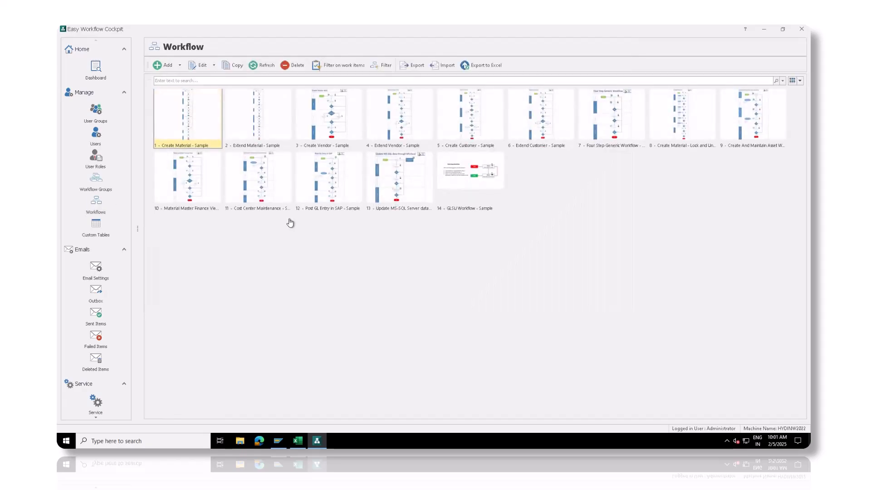
pyautogui.click(615, 124)
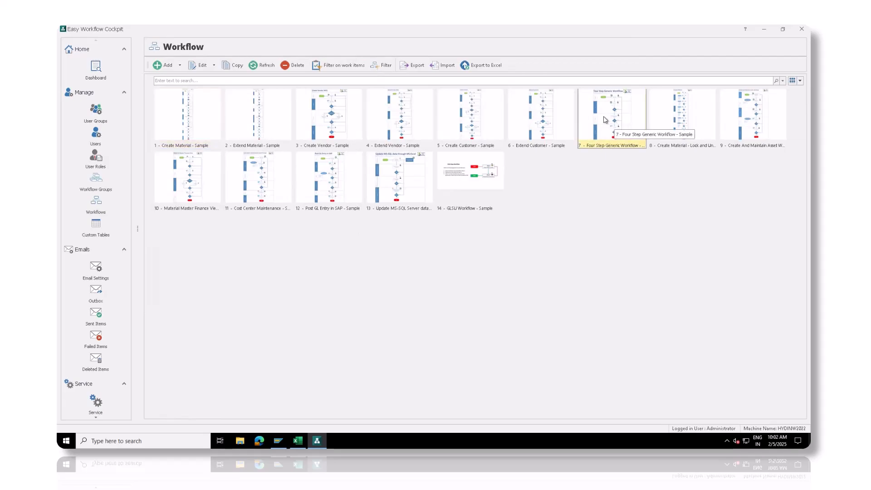
pyautogui.click(233, 66)
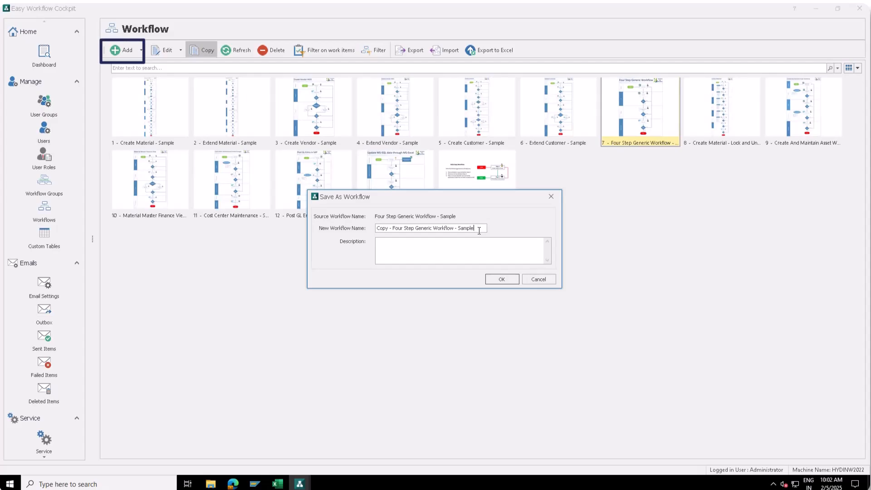
# Name the copy 'MM02 Change Material Workflow', describe it 'Sample Four Step Workflow', and confirm.
pyautogui.tripleClick(479, 230)
pyautogui.write('MM02 Change ')
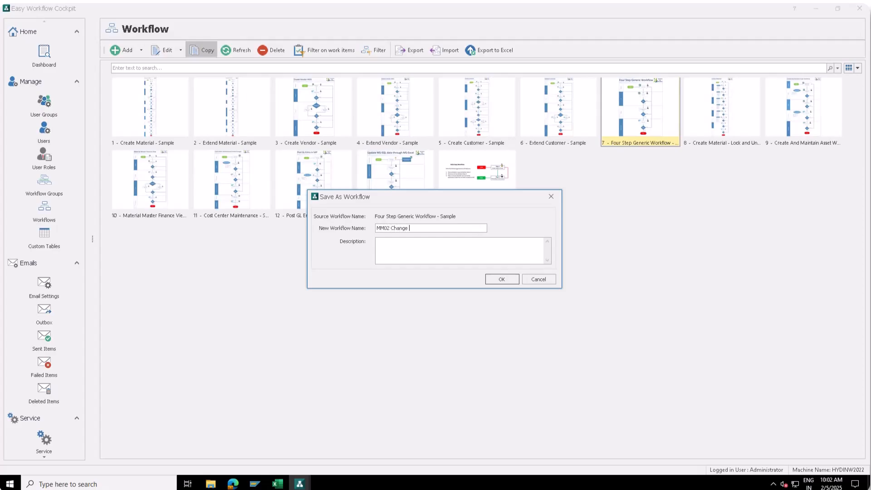
pyautogui.write('material Workflow')
pyautogui.press('BackSpace')
pyautogui.write('MSample Four Step Workflow')
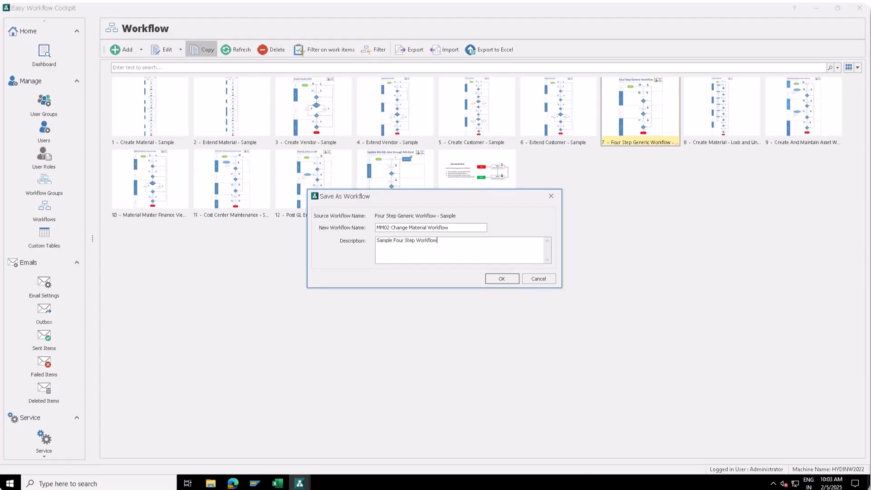
pyautogui.click(506, 281)
# Open workflow 15, give it MM02_List.xlsx as default template, and allow existing instances.
pyautogui.doubleClick(549, 181)
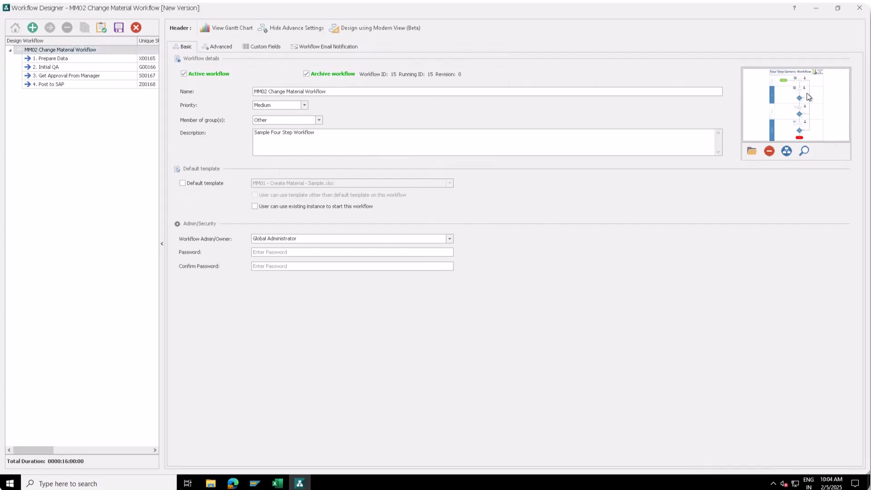
pyautogui.moveTo(801, 94)
pyautogui.click(182, 183)
pyautogui.click(303, 184)
pyautogui.scroll(-3, 305, 218)
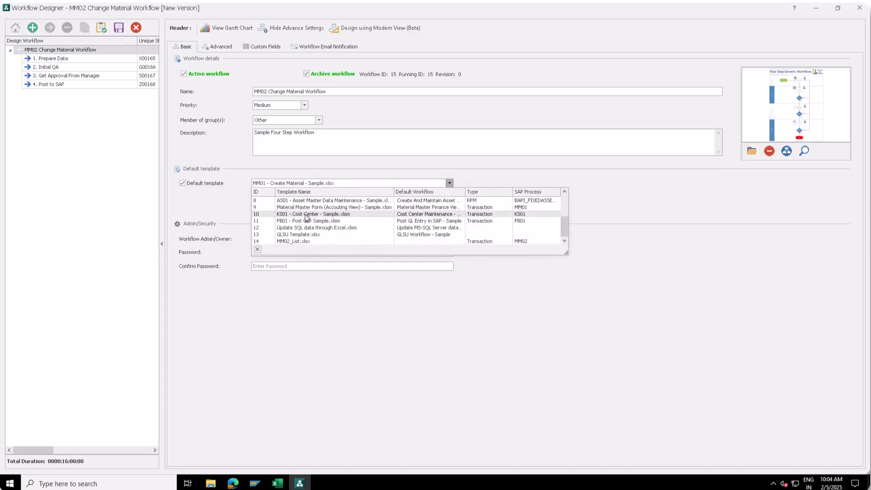
pyautogui.click(288, 242)
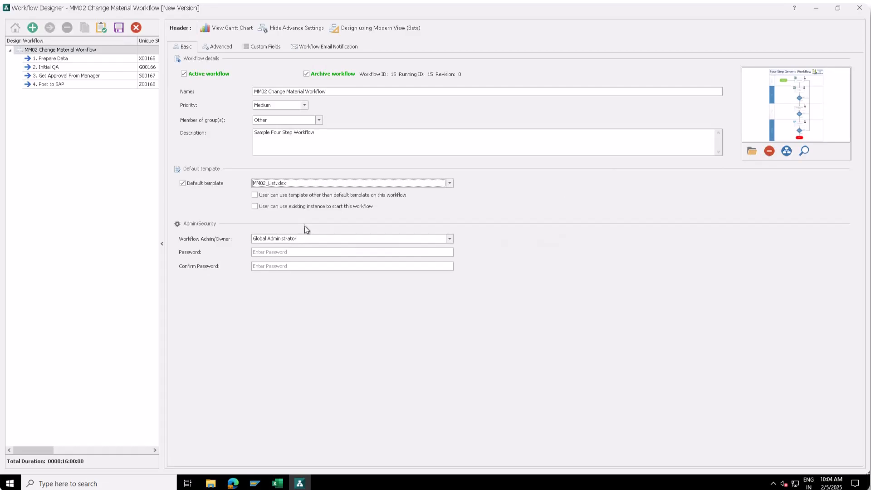
pyautogui.click(255, 206)
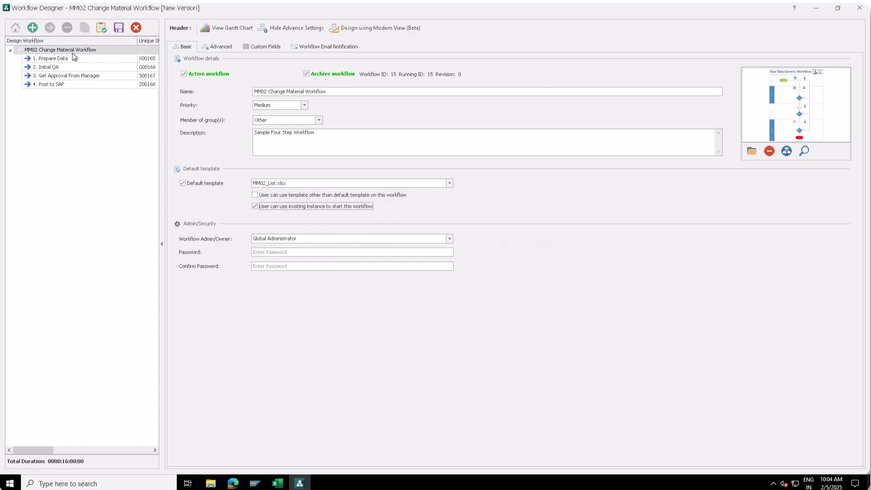
pyautogui.click(58, 58)
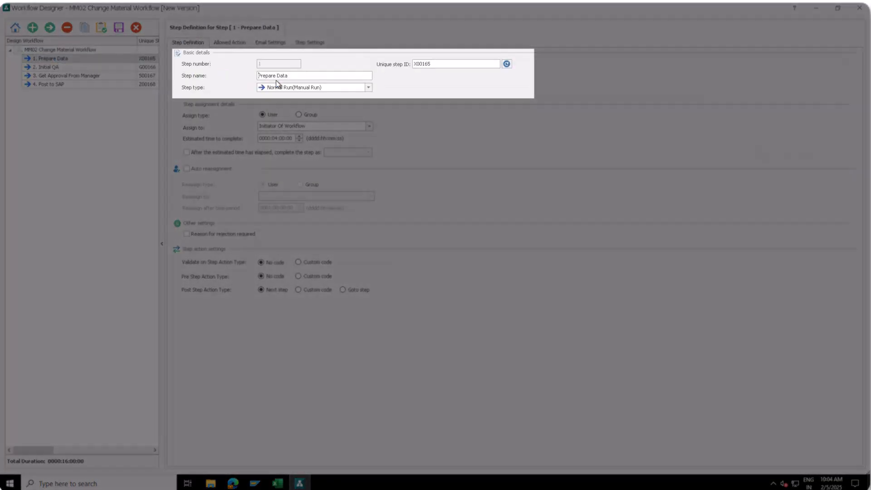
# Rename step 1 to 'Enter Data in Excel' and set its estimated time to 8 hours.
pyautogui.tripleClick(294, 76)
pyautogui.write('Enter Data in Excel')
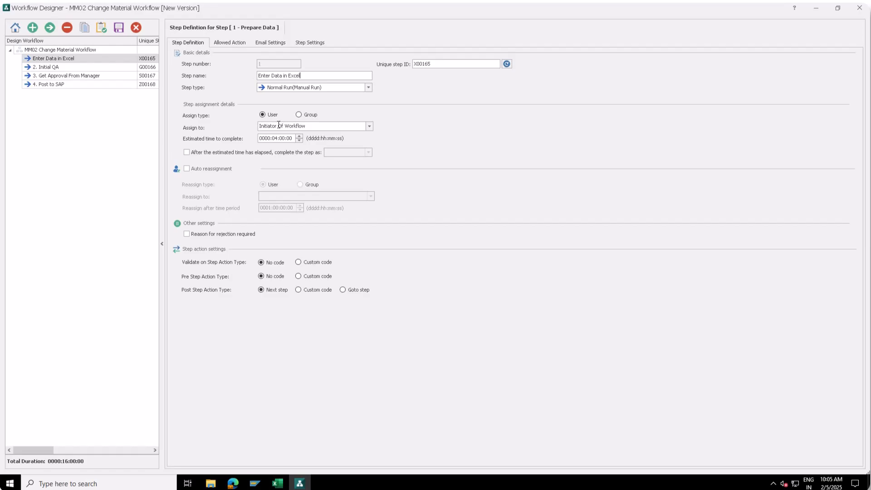
pyautogui.click(275, 139)
pyautogui.click(270, 139)
# Turn on automatic reassignment of step 1 to Test user 2.
pyautogui.click(227, 168)
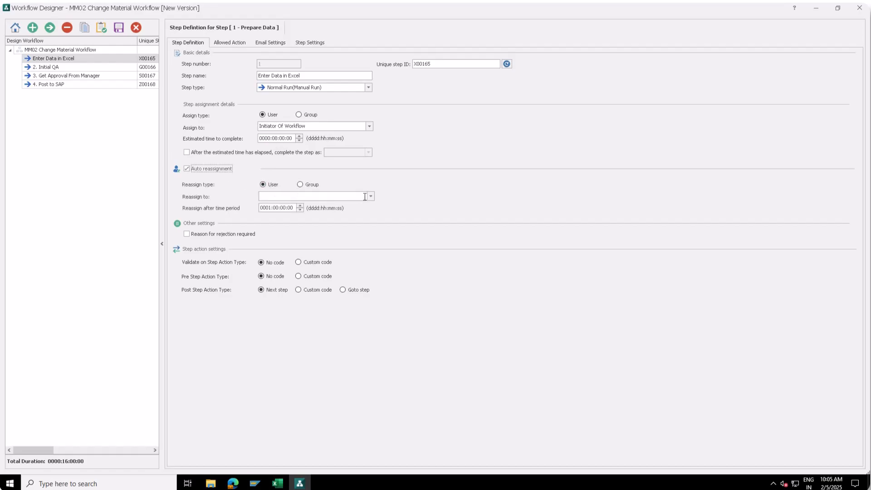
pyautogui.click(371, 197)
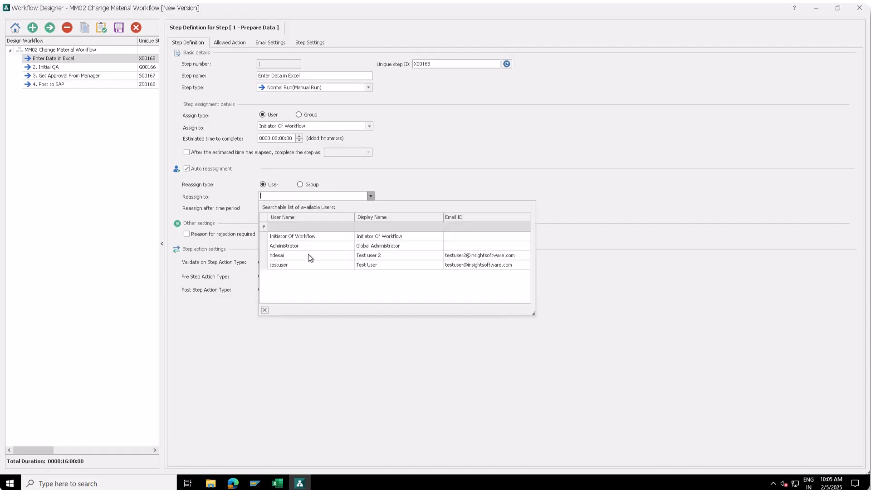
pyautogui.click(279, 256)
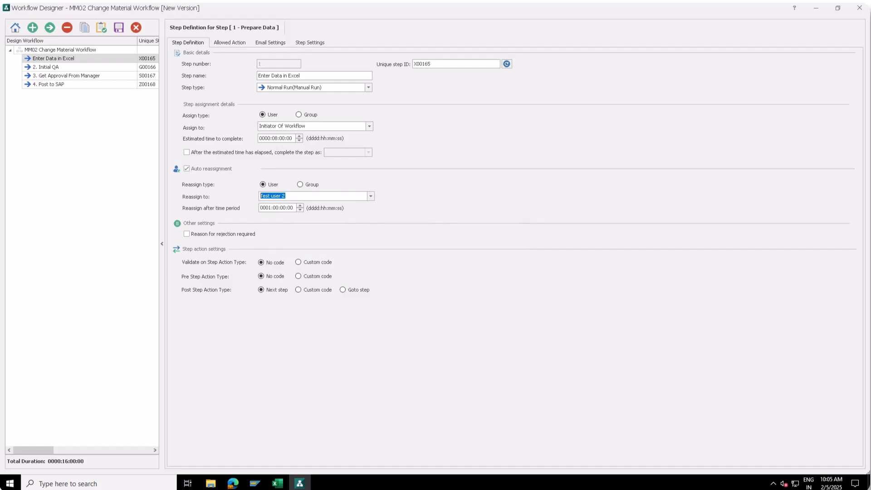
pyautogui.click(233, 43)
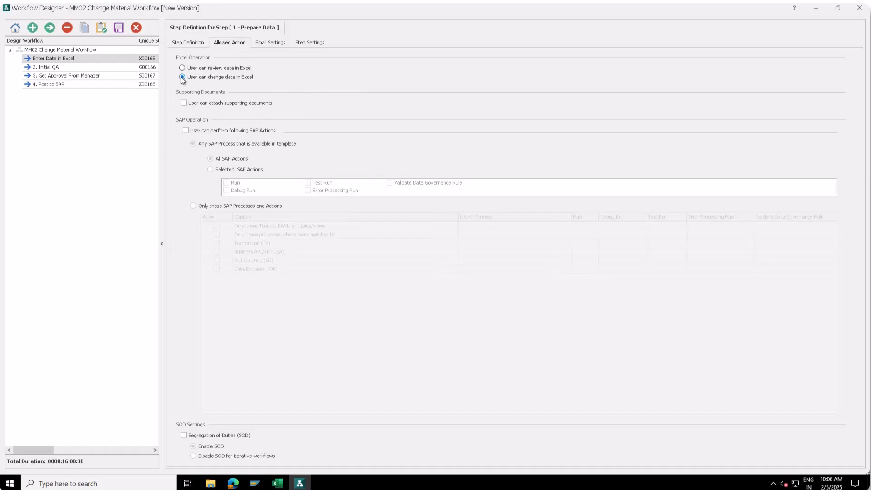
# Allow supporting document attachments in step 1, then review its email and instruction settings.
pyautogui.click(184, 103)
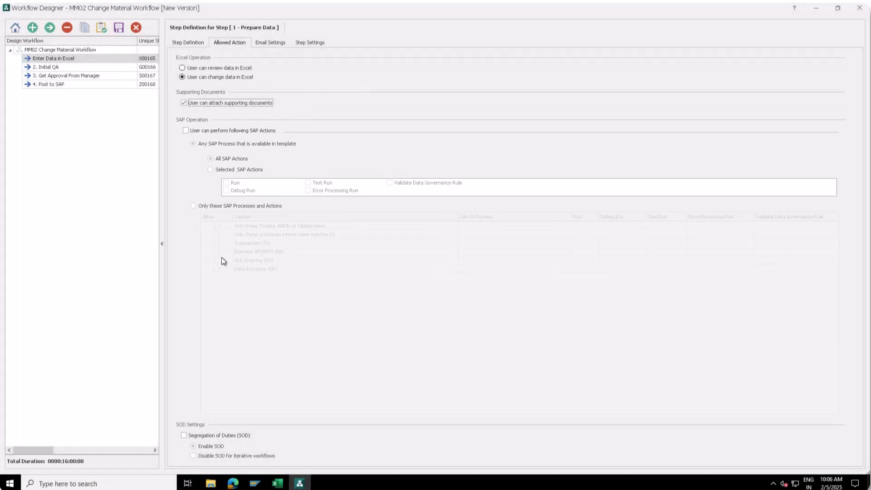
pyautogui.click(262, 43)
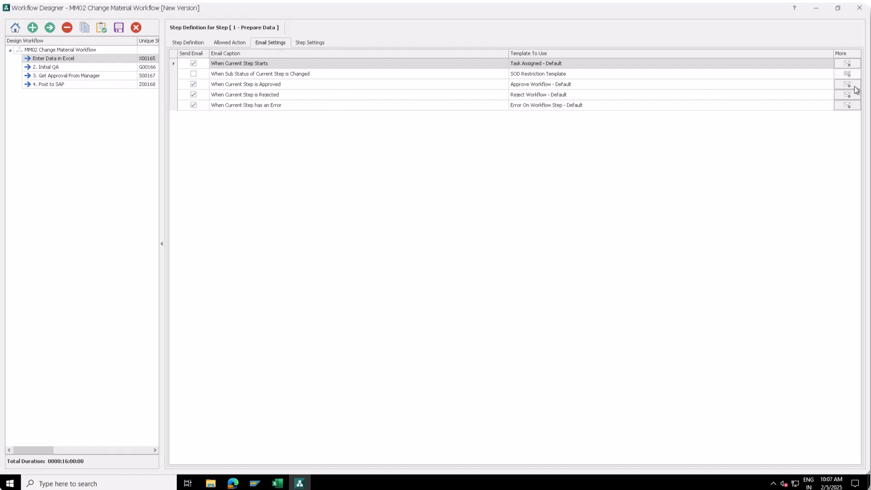
pyautogui.click(304, 45)
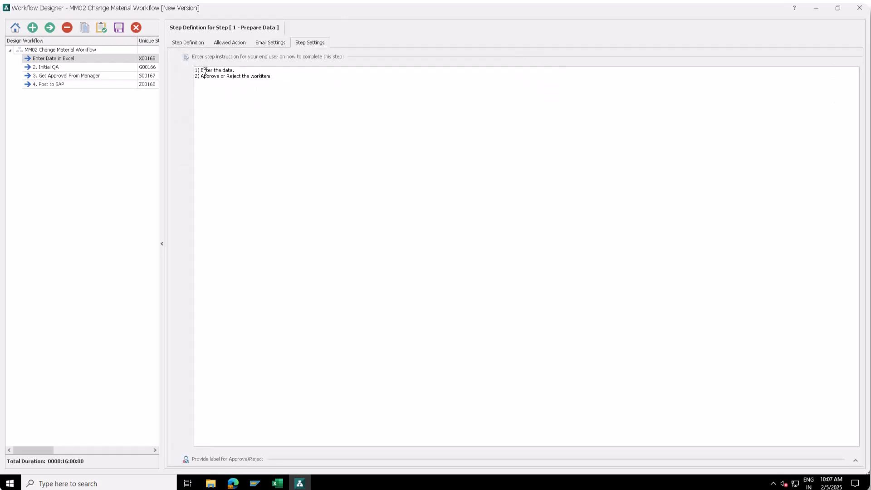
pyautogui.moveTo(272, 77); pyautogui.dragTo(195, 70)
pyautogui.click(230, 71)
pyautogui.click(190, 42)
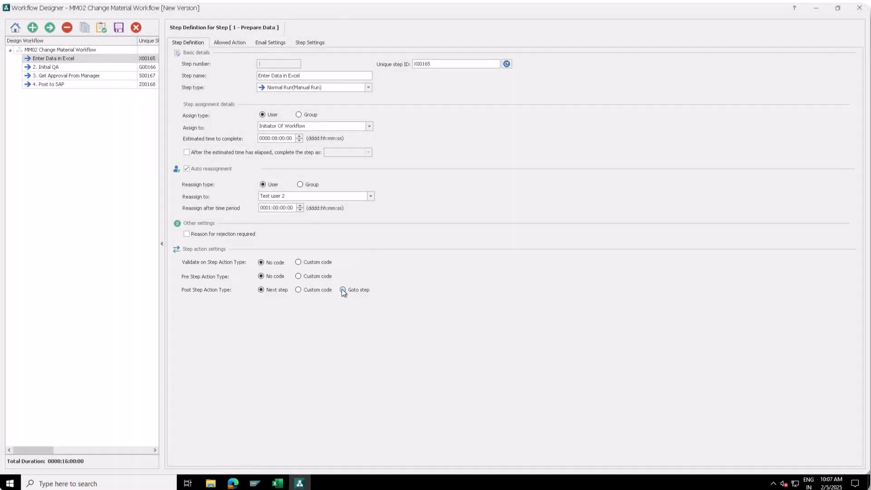
# Make step 1 go to a chosen step, with rejection marking the workflow as completed.
pyautogui.click(343, 289)
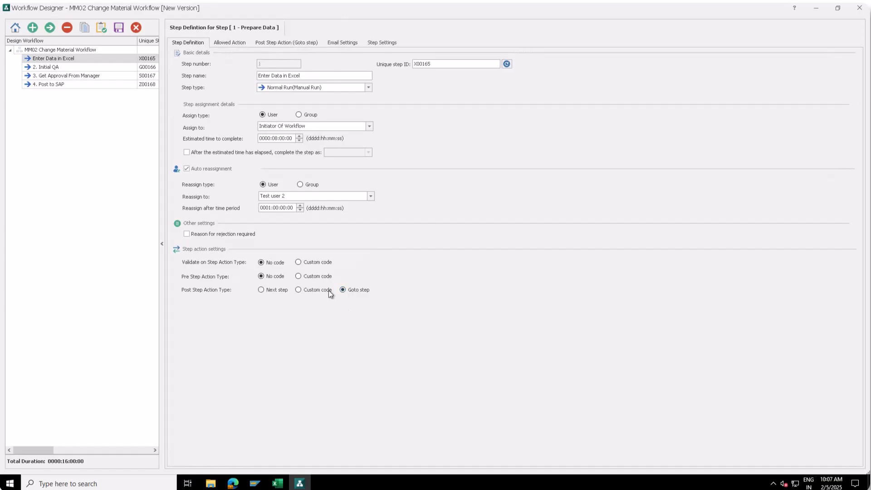
pyautogui.click(283, 44)
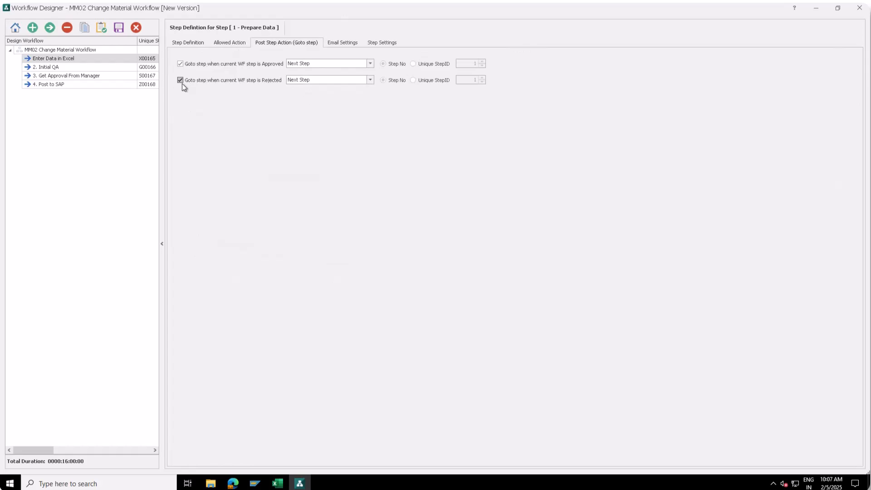
pyautogui.click(370, 81)
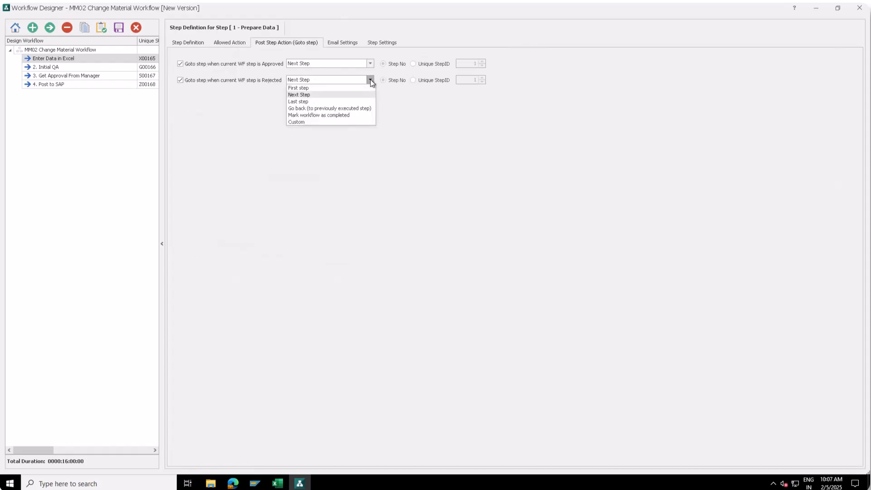
pyautogui.click(333, 115)
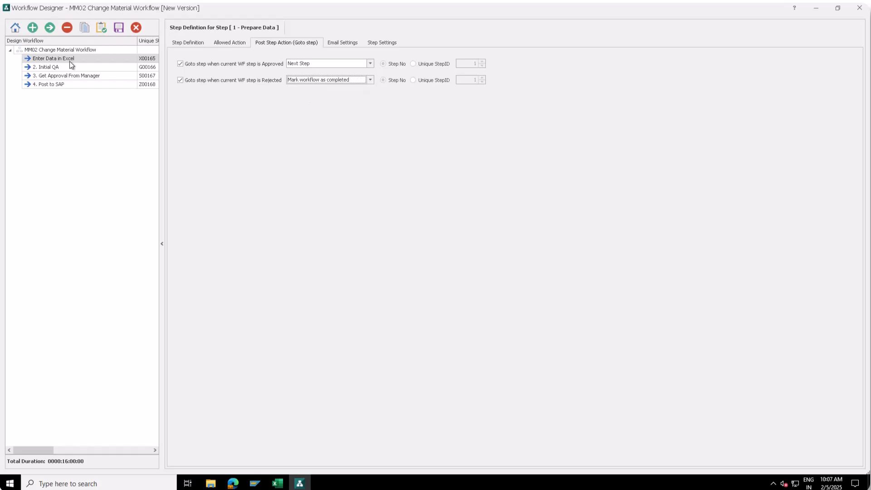
# Rename step 2 from Initial QA to 'Test Data' and make it an Auto Test Run (SAP) step.
pyautogui.click(56, 68)
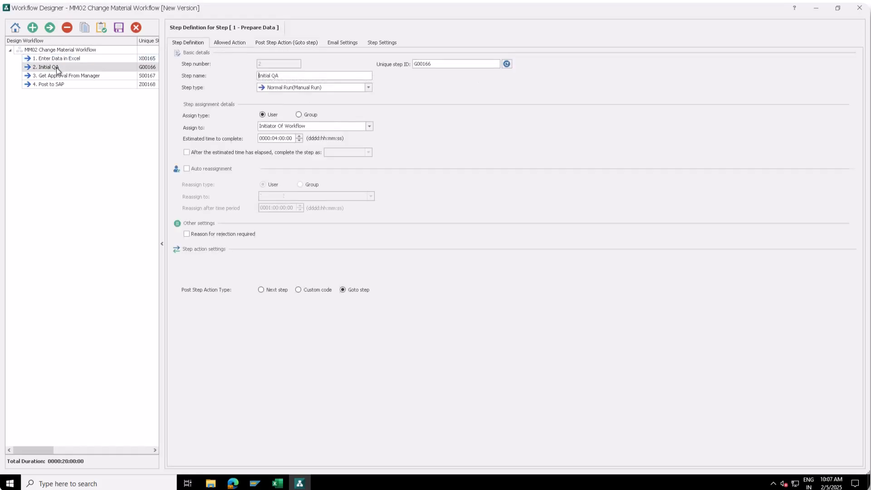
pyautogui.moveTo(280, 76); pyautogui.dragTo(257, 76)
pyautogui.write('Test Data')
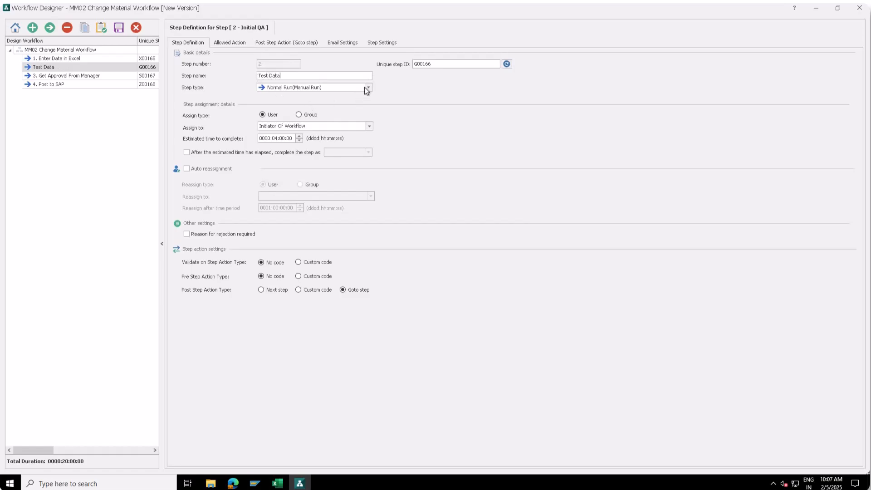
pyautogui.click(369, 87)
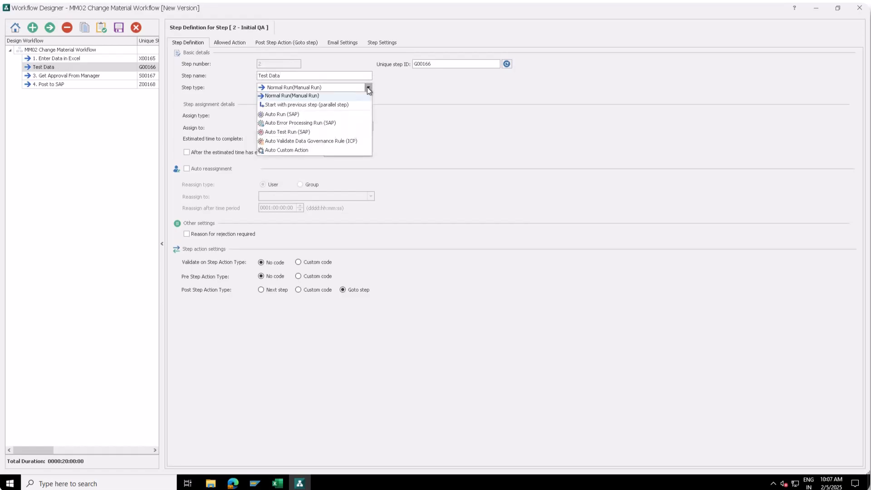
pyautogui.click(302, 132)
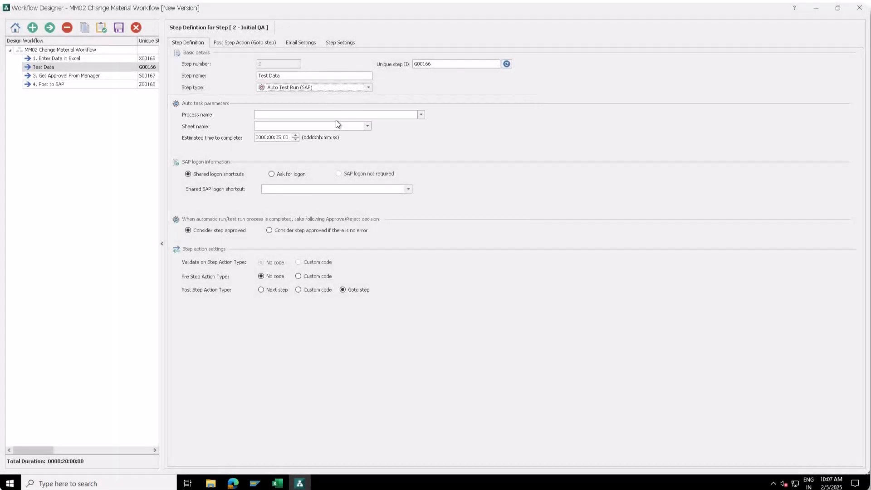
# Choose the MM02 process for the test run and list the shared SAP logon shortcuts.
pyautogui.click(392, 115)
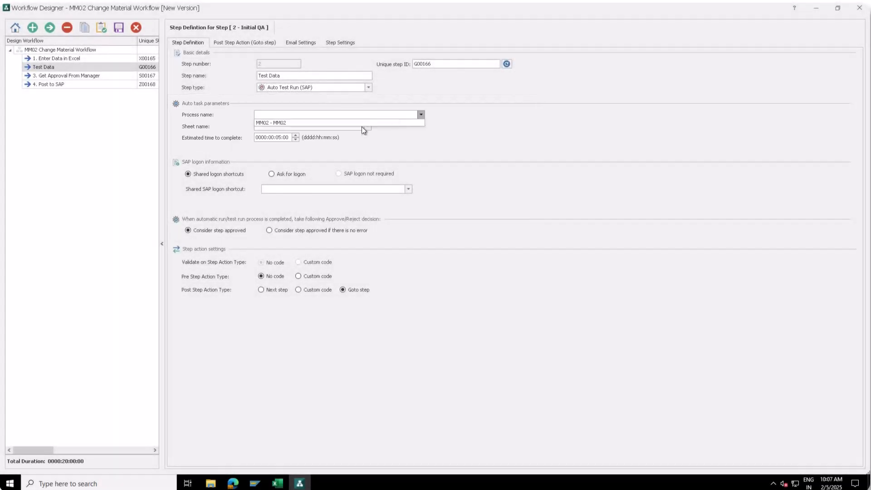
pyautogui.click(352, 123)
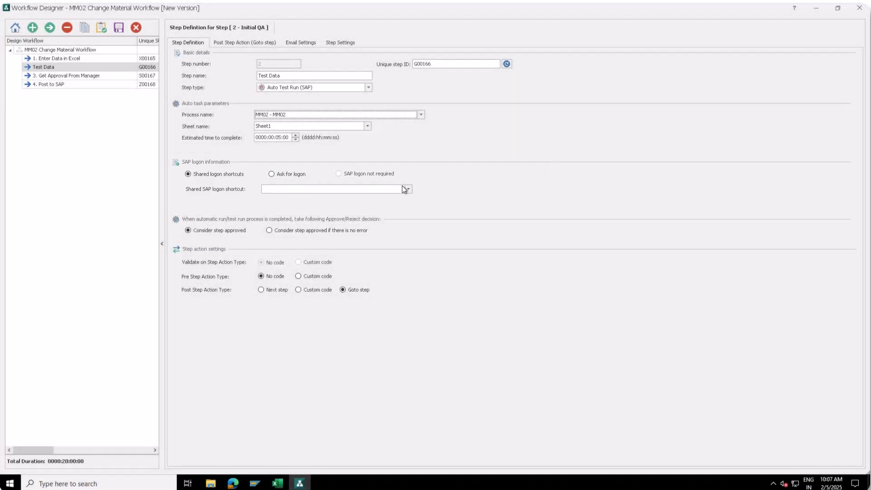
pyautogui.click(407, 189)
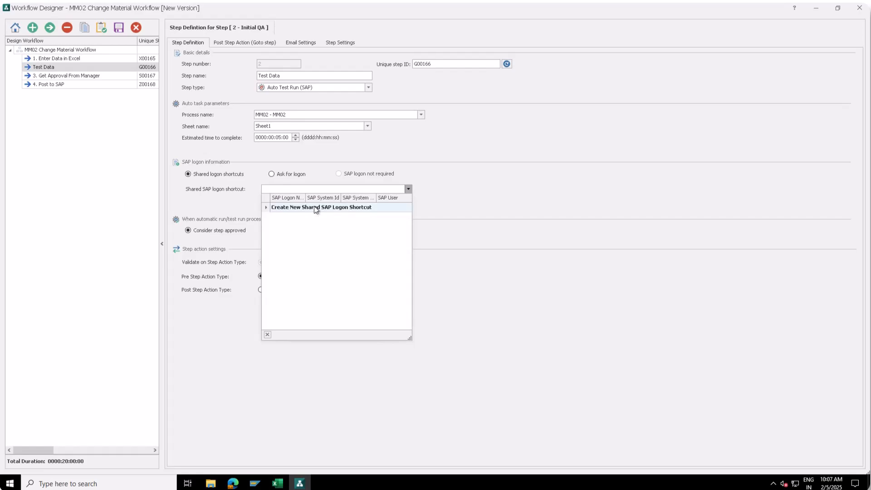
# Create shared SAP logon shortcut 'IED' on IED_withoutSNC with client 800, user, password, language EN.
pyautogui.click(314, 206)
pyautogui.click(433, 221)
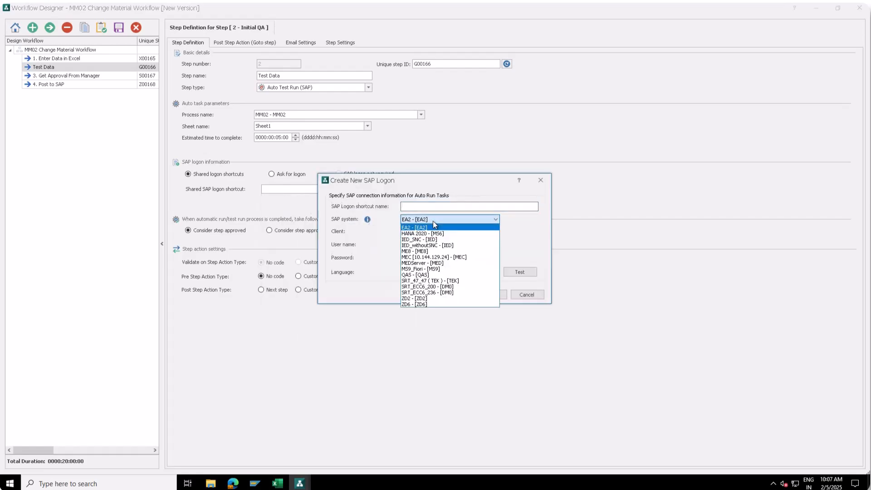
pyautogui.click(426, 245)
pyautogui.click(418, 207)
pyautogui.write('IED')
pyautogui.press('Tab')
pyautogui.press('Tab')
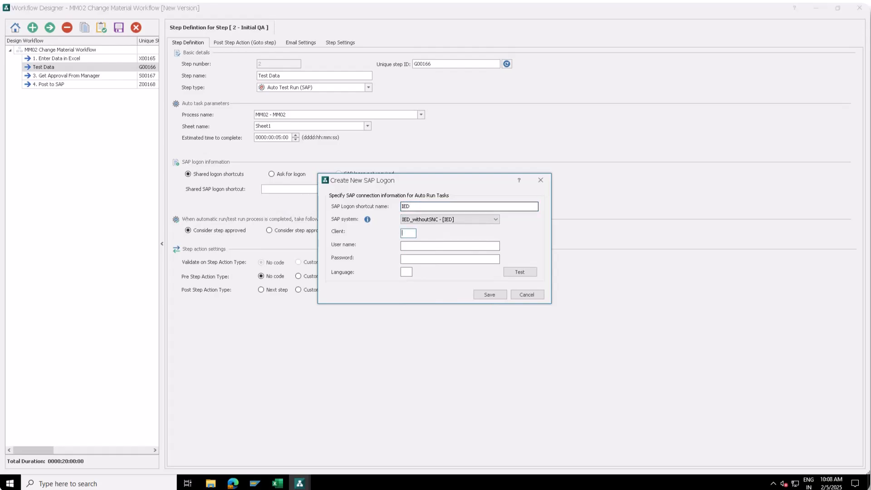
pyautogui.write('800')
pyautogui.press('Tab')
pyautogui.write('SAPUSER')
pyautogui.write('*******')
pyautogui.write('EN')
# Confirm the IED connection test succeeds and save the shortcut.
pyautogui.click(518, 272)
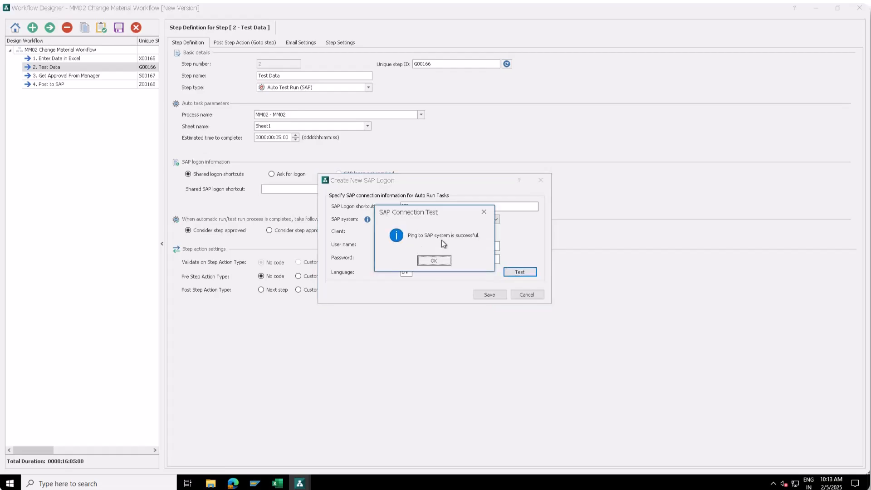
pyautogui.click(442, 260)
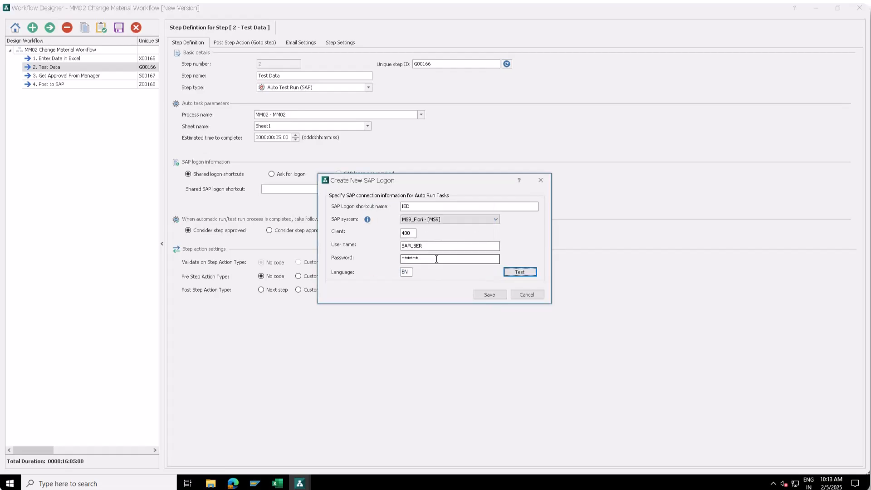
pyautogui.click(494, 296)
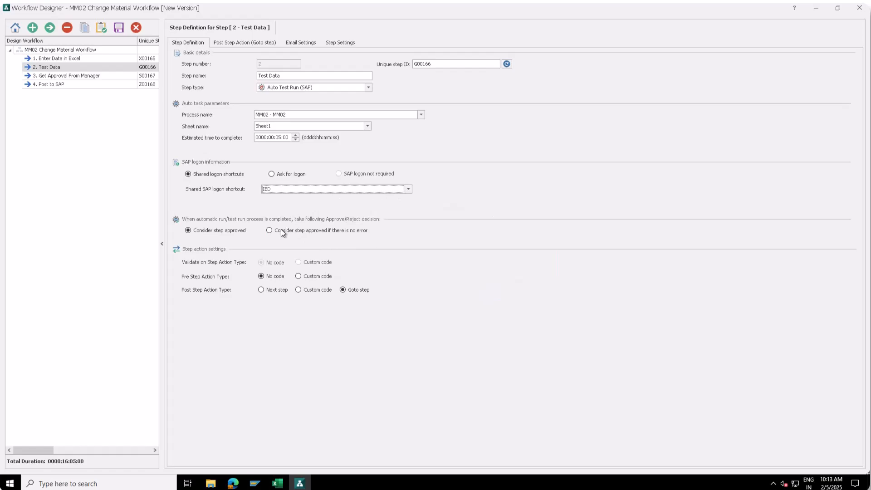
# Approve Test Data only when error-free and send rejections back to the previously executed step.
pyautogui.click(311, 230)
pyautogui.click(238, 42)
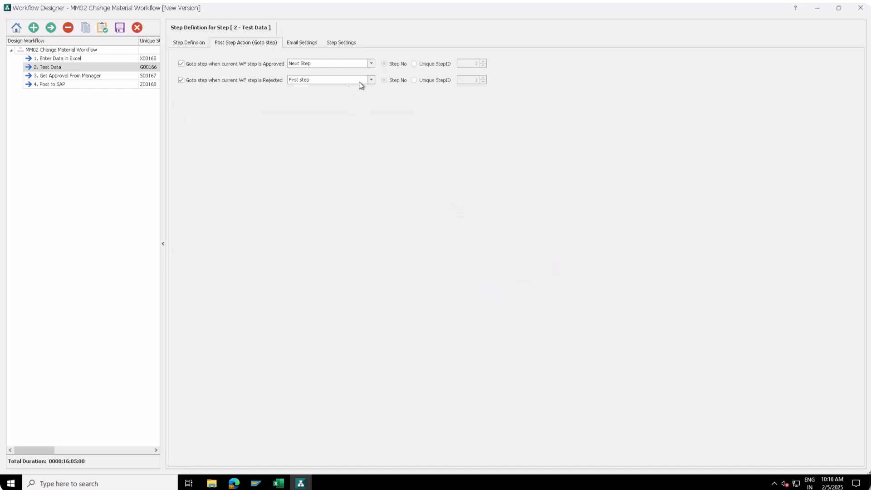
pyautogui.click(371, 80)
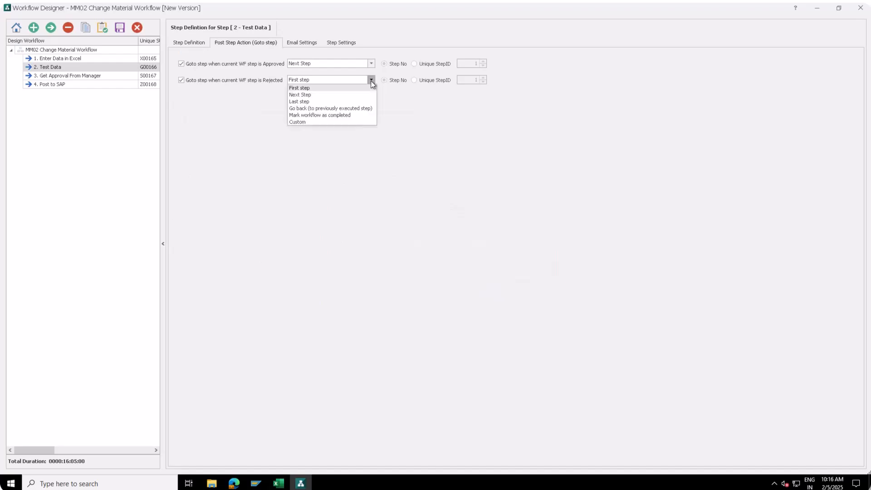
pyautogui.click(354, 109)
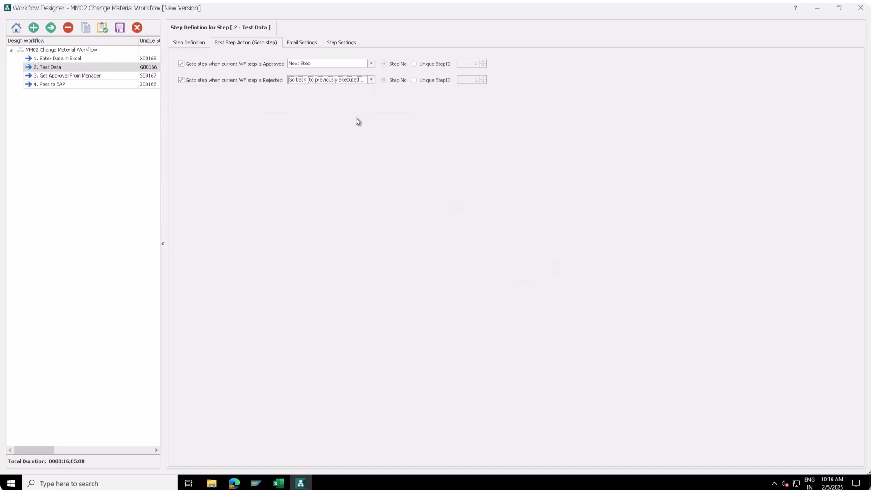
pyautogui.click(299, 43)
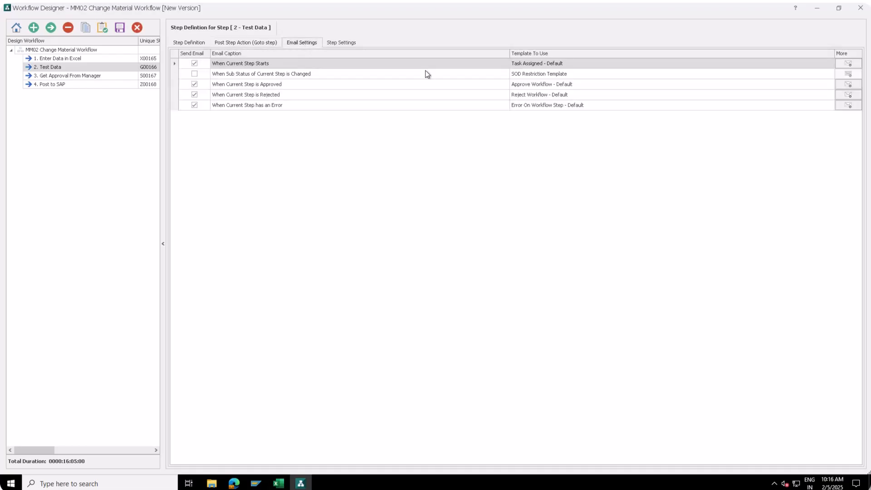
# Send the Auto Run Task Started step-start email only to First step owner(s), dropping the workflow admin.
pyautogui.click(828, 67)
pyautogui.click(829, 66)
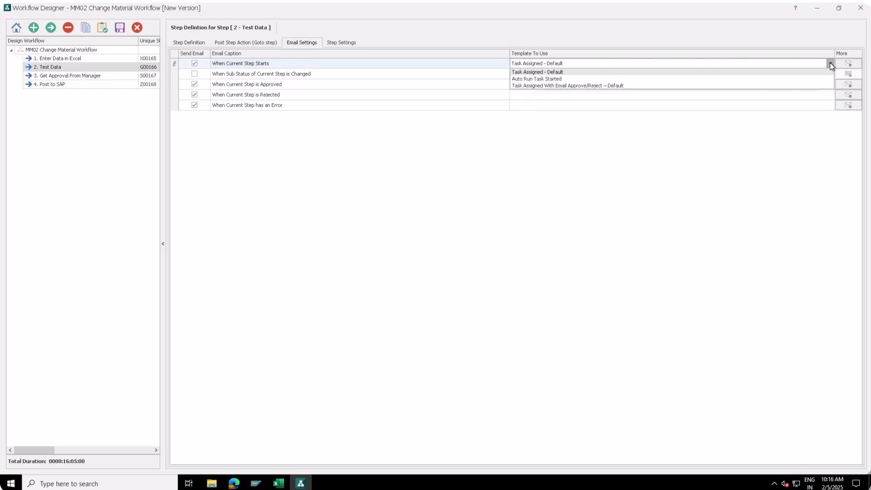
pyautogui.click(575, 79)
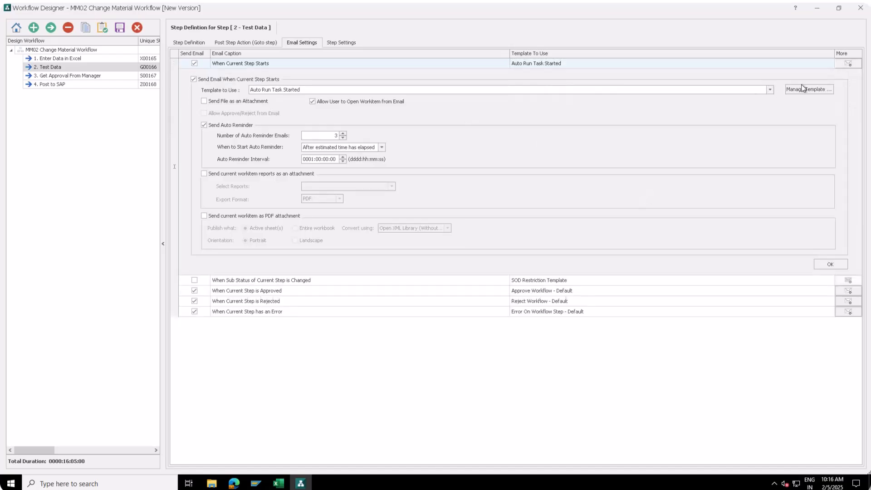
pyautogui.click(801, 89)
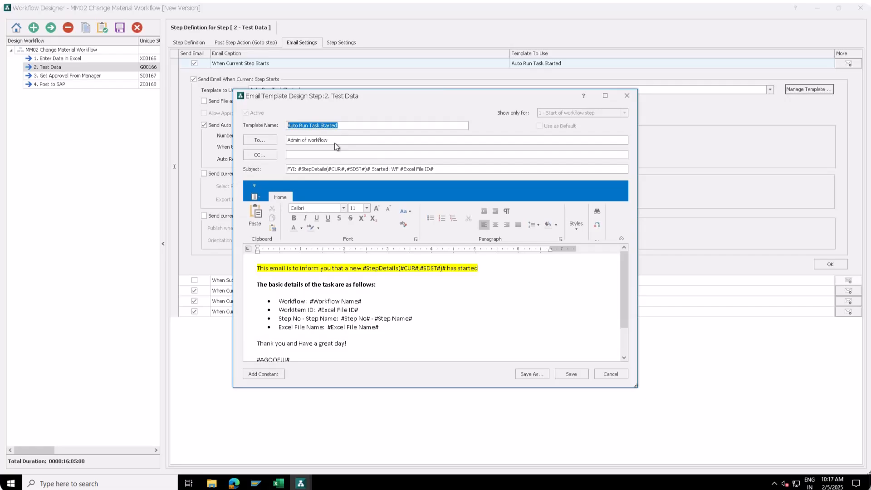
pyautogui.click(267, 141)
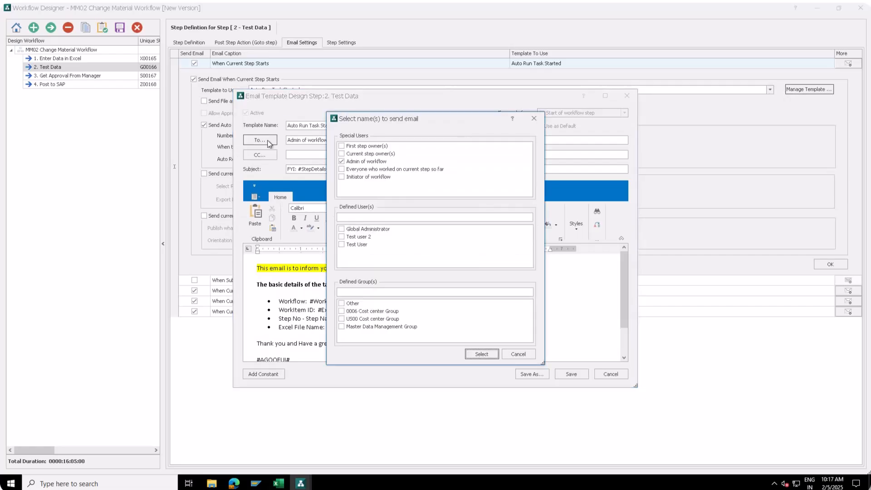
pyautogui.click(342, 146)
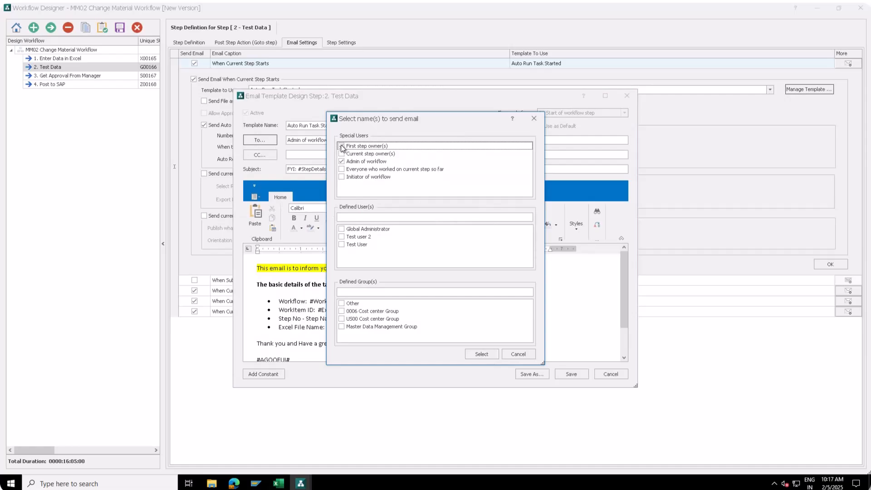
pyautogui.click(341, 161)
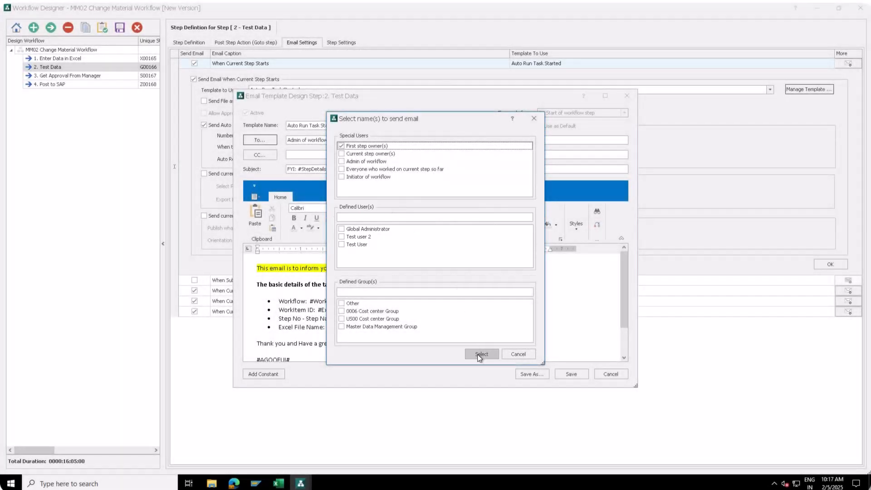
pyautogui.click(476, 353)
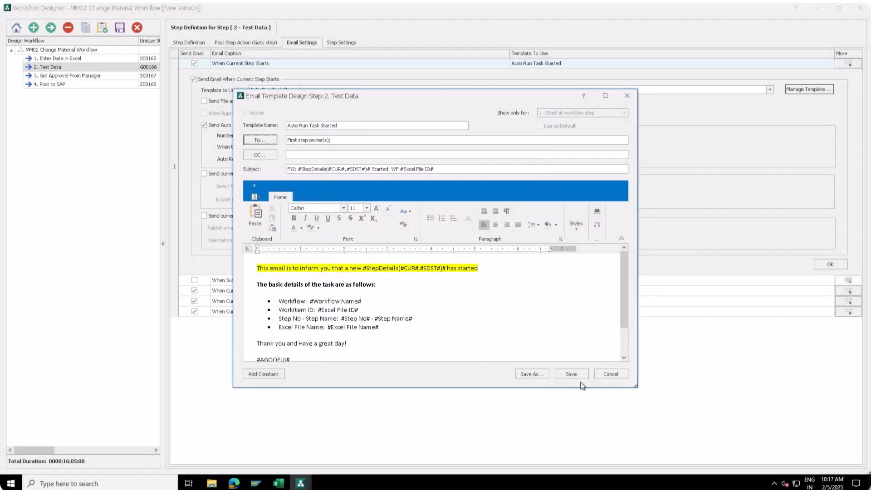
pyautogui.click(572, 378)
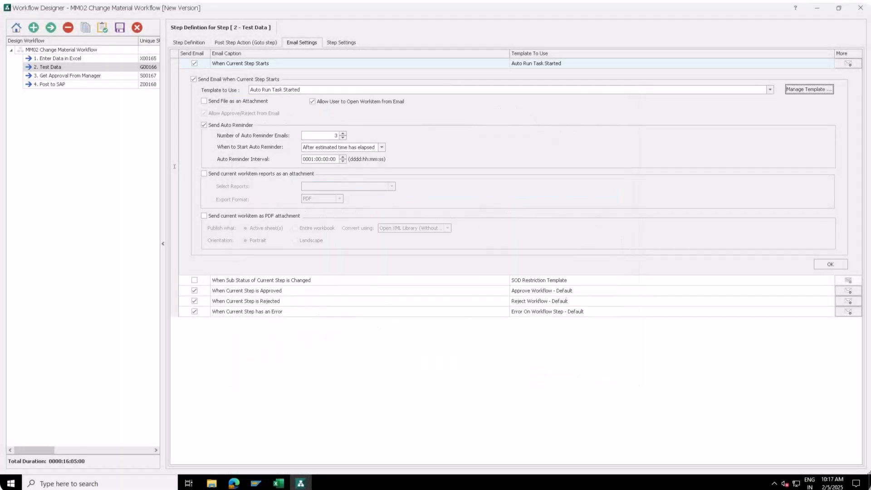
pyautogui.click(834, 265)
# Use Auto Run Task Completed for the approval email, addressed to the first step owners.
pyautogui.click(735, 85)
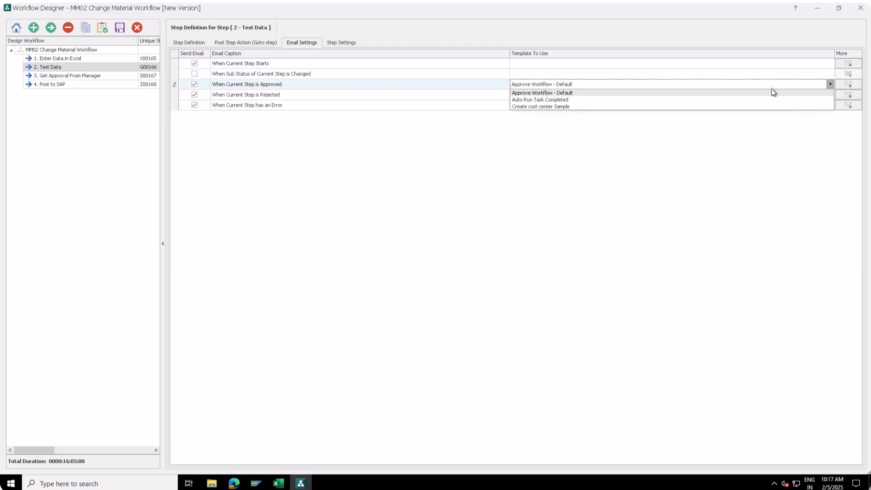
pyautogui.click(592, 100)
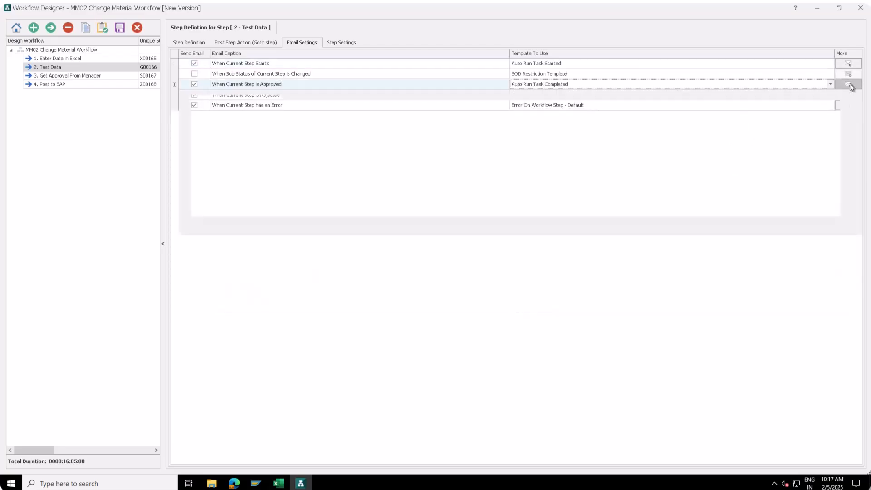
pyautogui.click(849, 85)
pyautogui.click(808, 111)
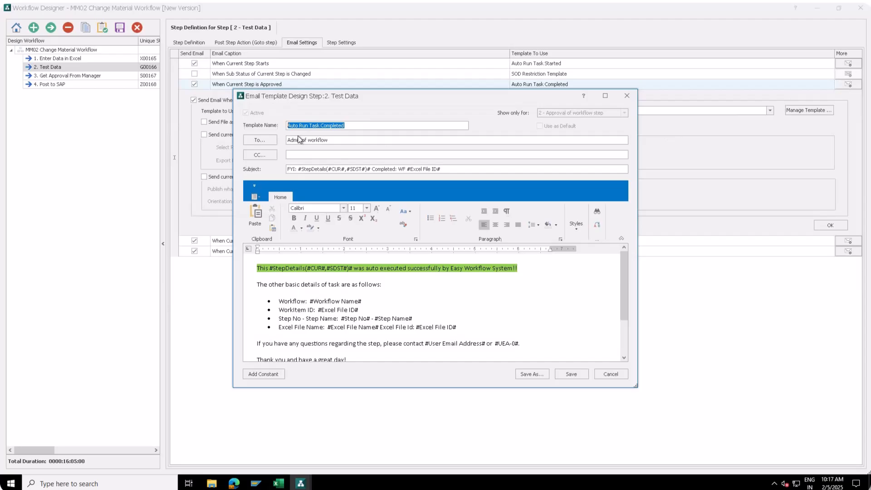
pyautogui.click(260, 140)
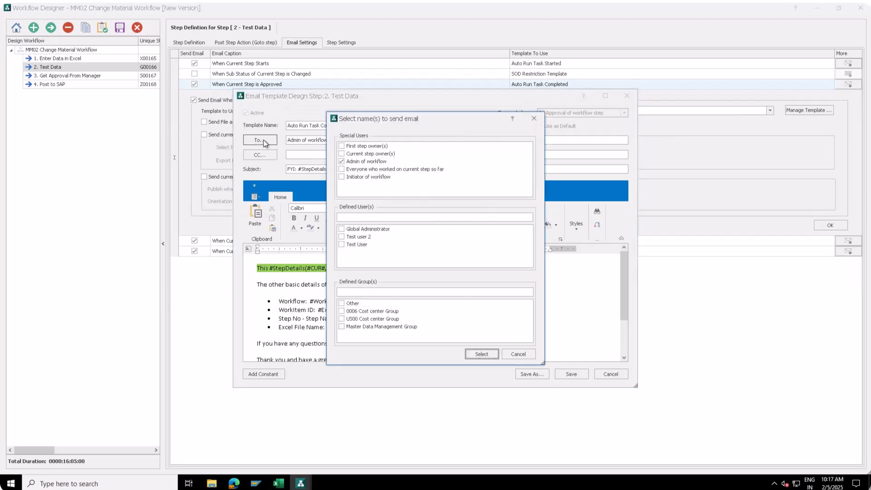
pyautogui.click(341, 146)
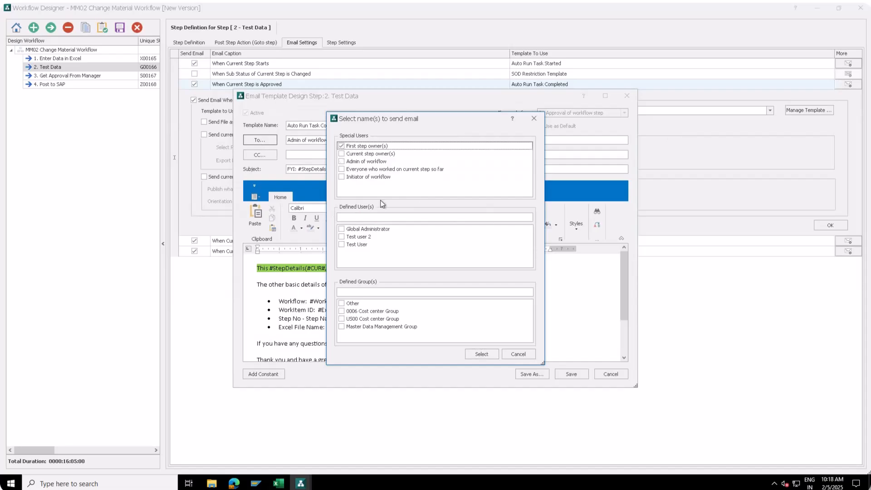
pyautogui.click(481, 353)
pyautogui.click(570, 375)
pyautogui.click(830, 225)
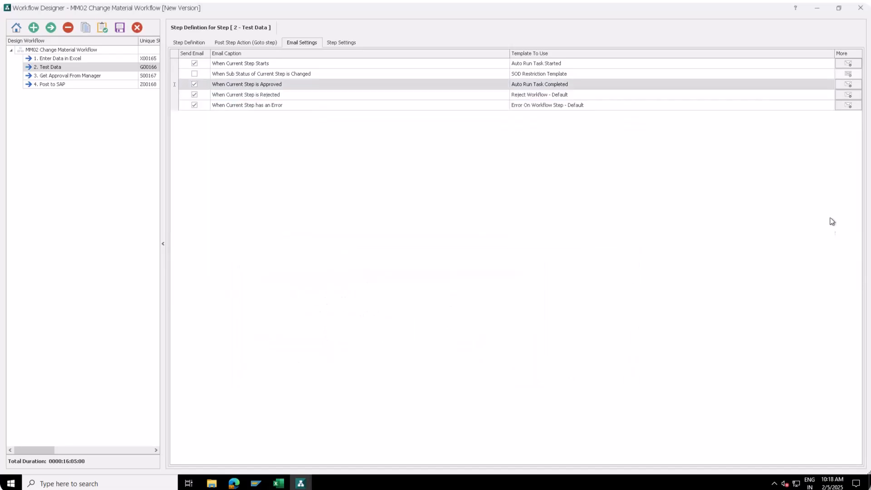
# Set the rejection email to Auto Run Task Rejected and keep Error On Workflow Step - Default for errors.
pyautogui.click(829, 94)
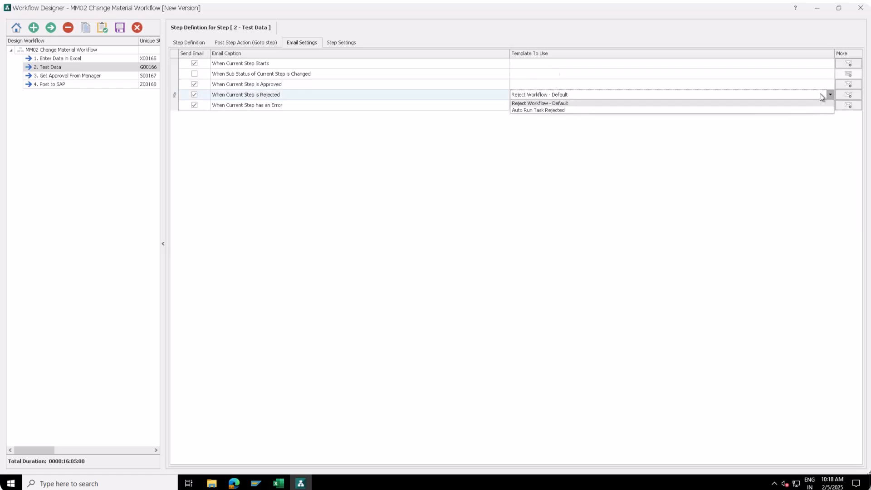
pyautogui.click(730, 110)
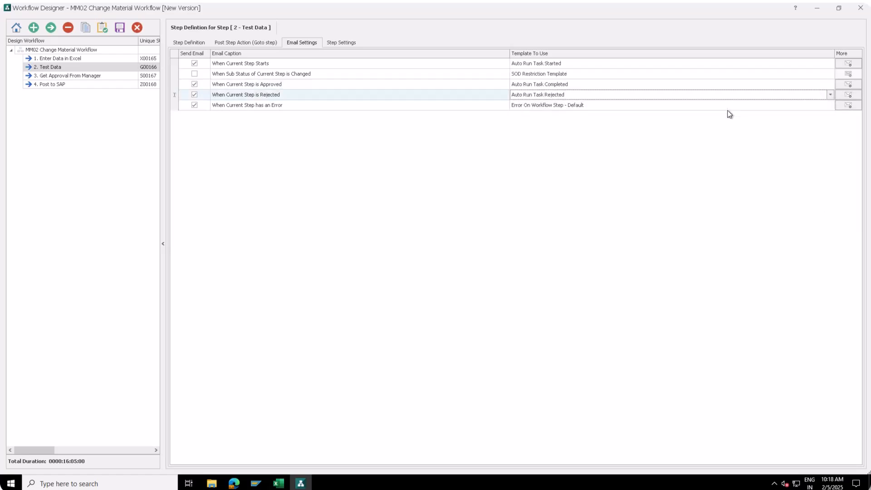
pyautogui.click(804, 105)
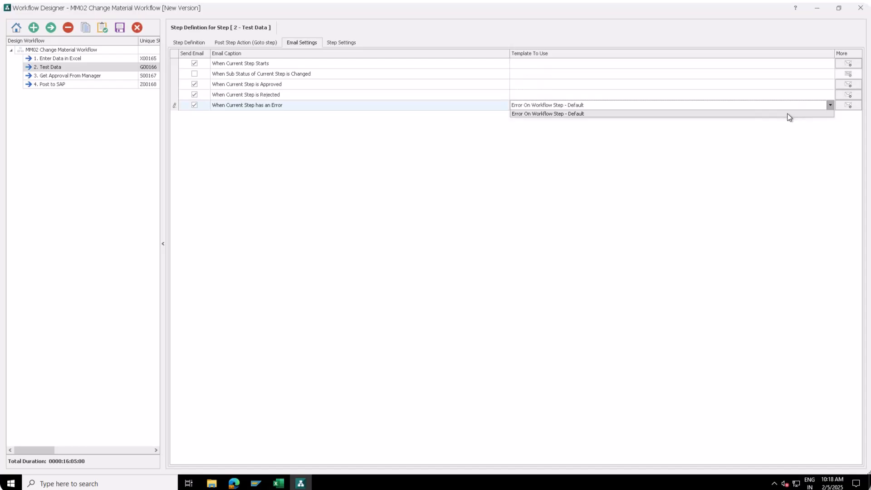
pyautogui.click(788, 115)
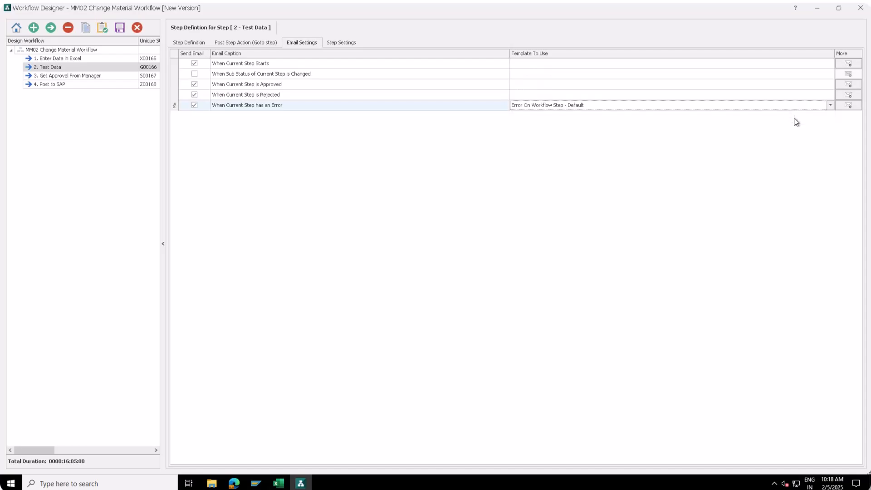
pyautogui.click(45, 75)
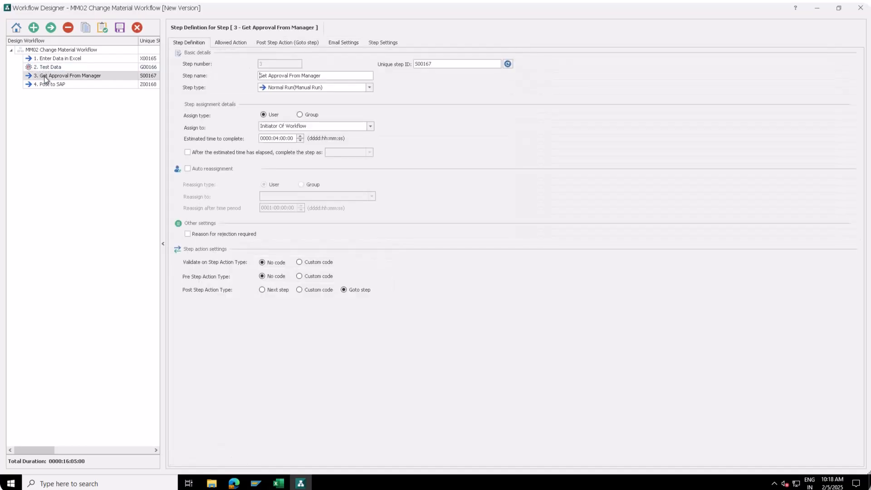
# Assign Get Approval From Manager to Test user 2 and show its Allowed Action settings.
pyautogui.click(326, 76)
pyautogui.click(370, 126)
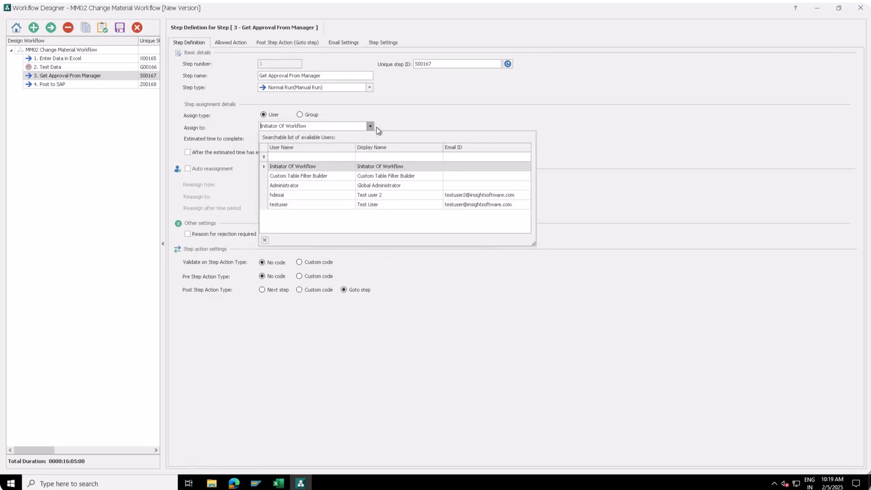
pyautogui.click(292, 196)
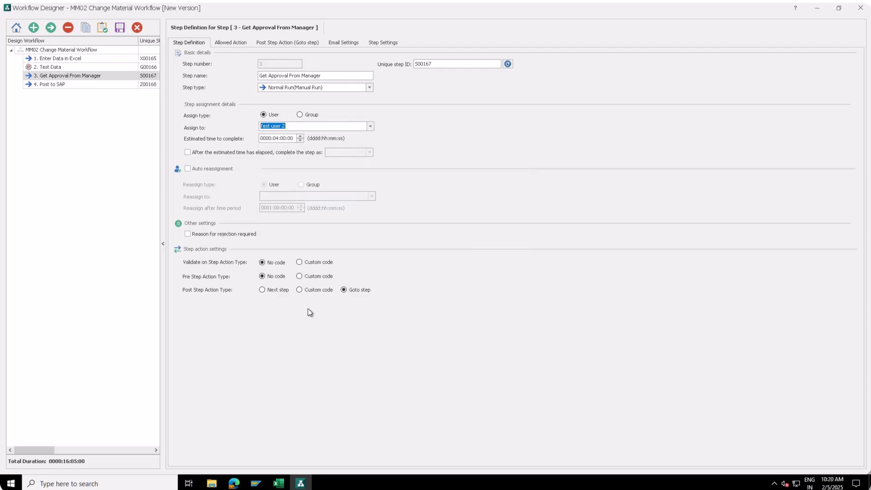
pyautogui.click(231, 43)
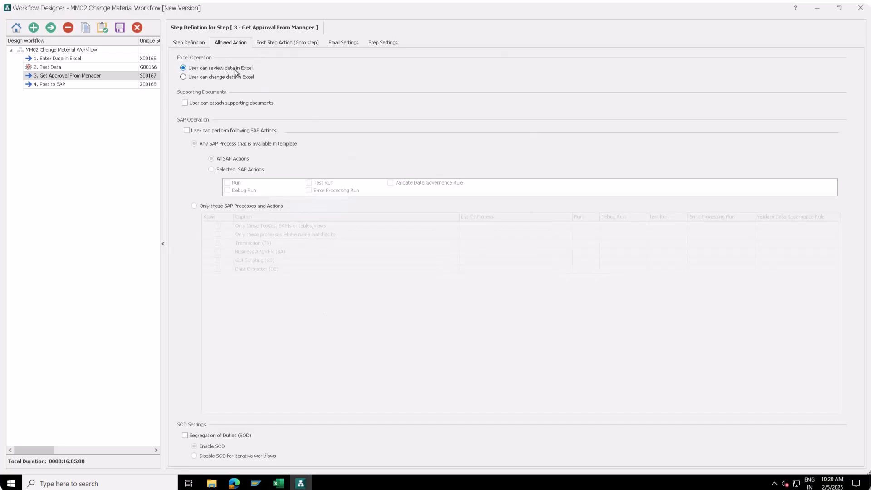
# Allow attaching supporting documents, then review the step's e-mail and instruction settings.
pyautogui.click(185, 103)
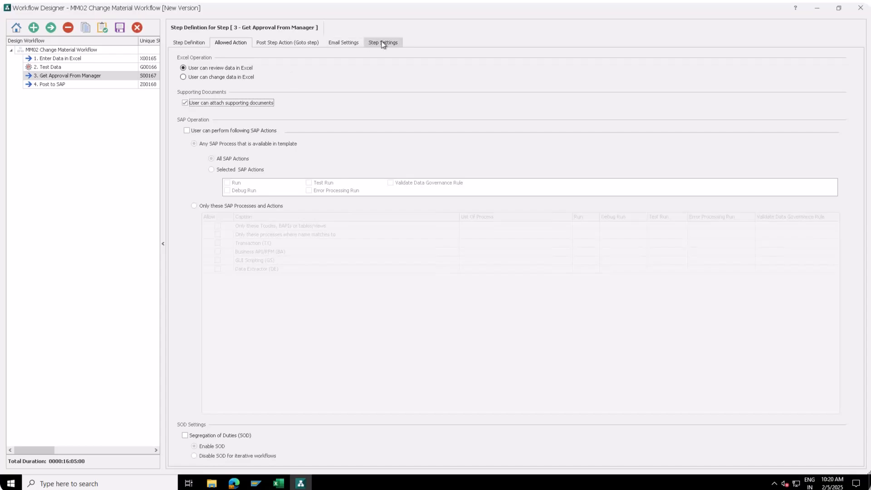
pyautogui.click(351, 45)
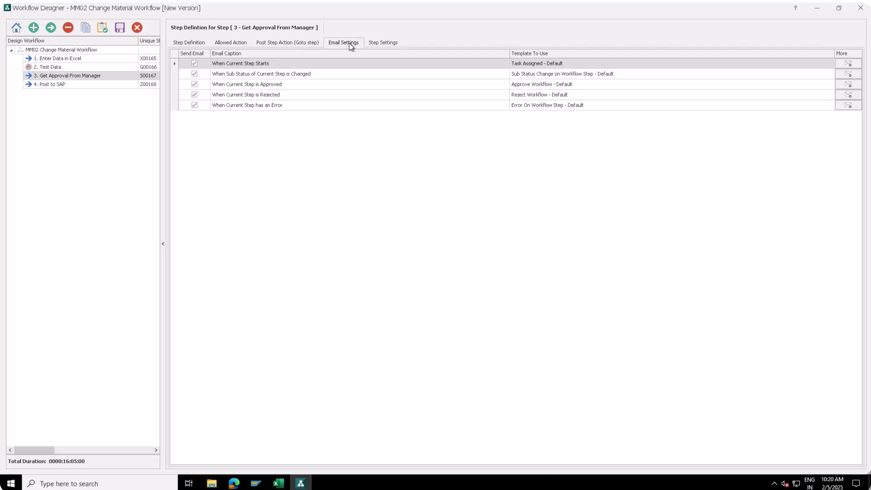
pyautogui.click(392, 44)
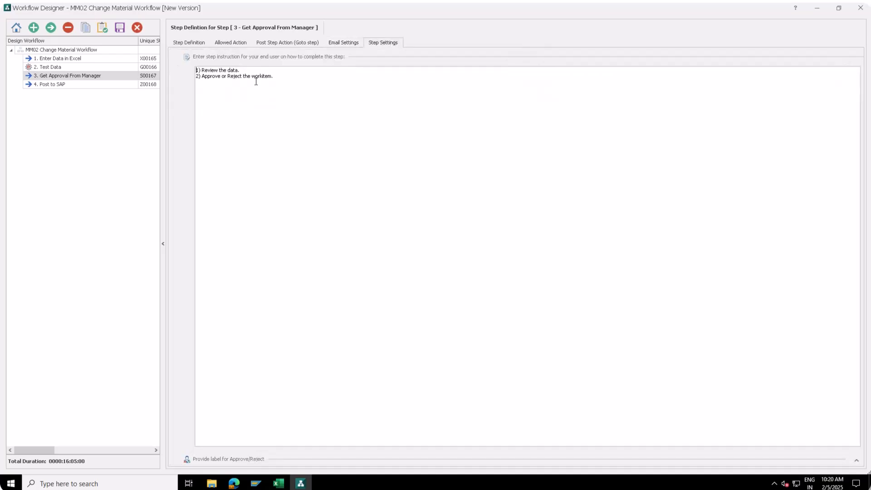
# Rename step 4 to 'Upload data to SAP' and assign it to Master Data Management Group.
pyautogui.click(52, 86)
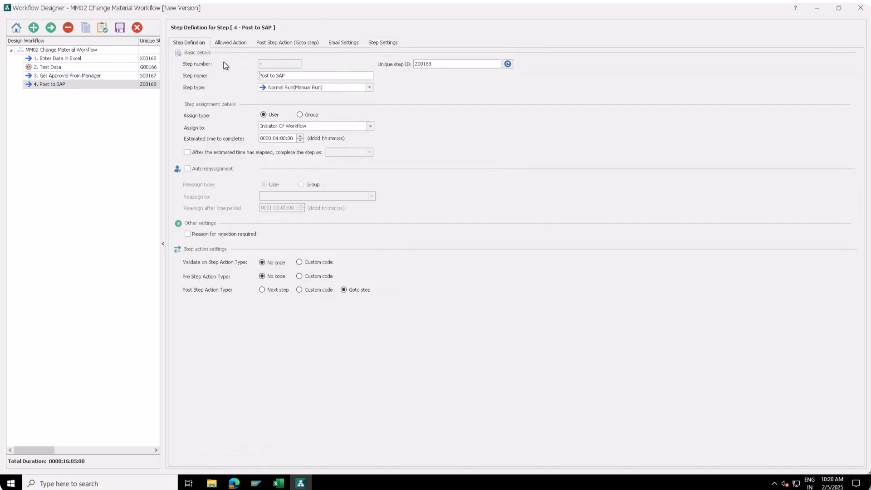
pyautogui.tripleClick(280, 76)
pyautogui.write('Upload data to SAP')
pyautogui.click(300, 114)
pyautogui.click(370, 126)
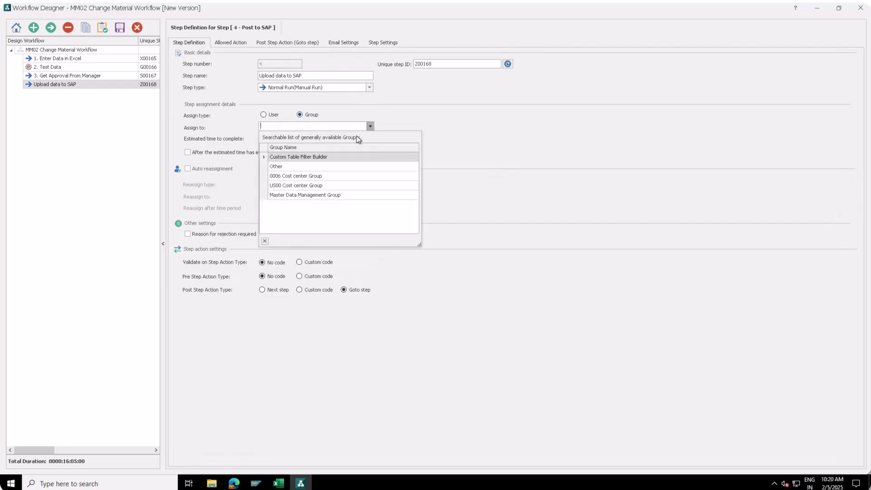
pyautogui.click(313, 195)
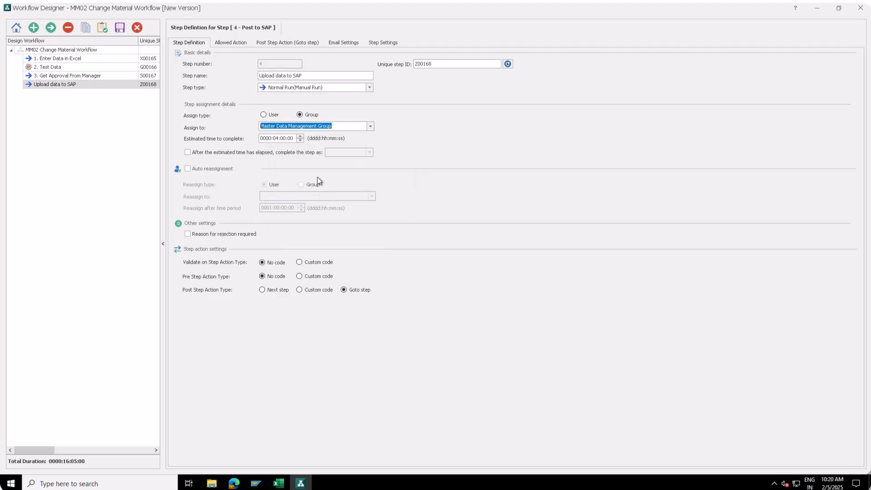
# Turn on auto reassignment to Global Administrator, keeping the post-step action as go to a step.
pyautogui.click(235, 175)
pyautogui.click(371, 196)
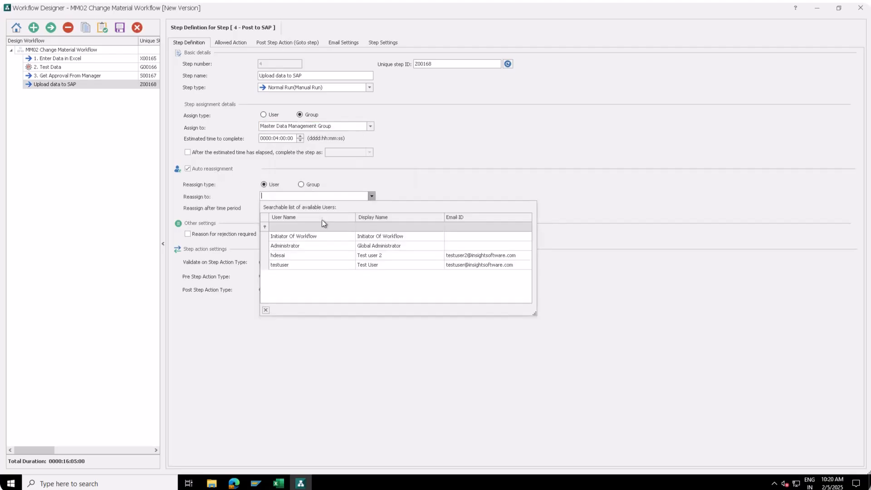
pyautogui.click(289, 246)
pyautogui.click(343, 289)
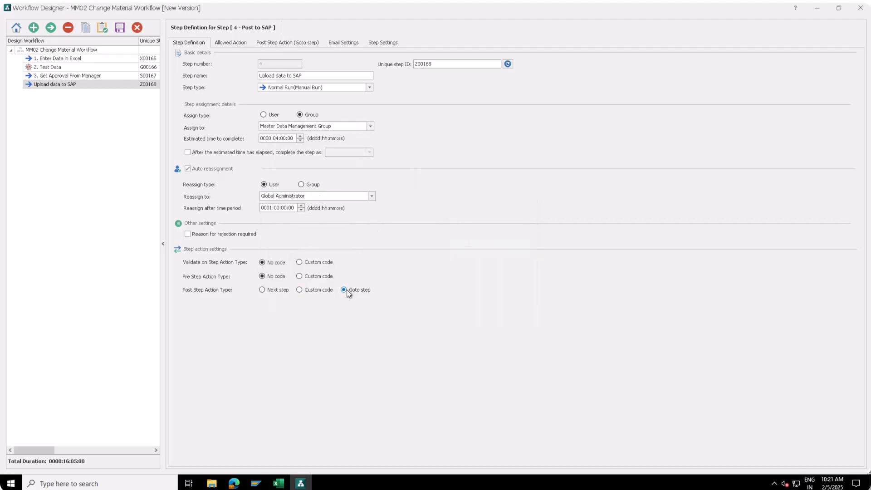
pyautogui.click(267, 42)
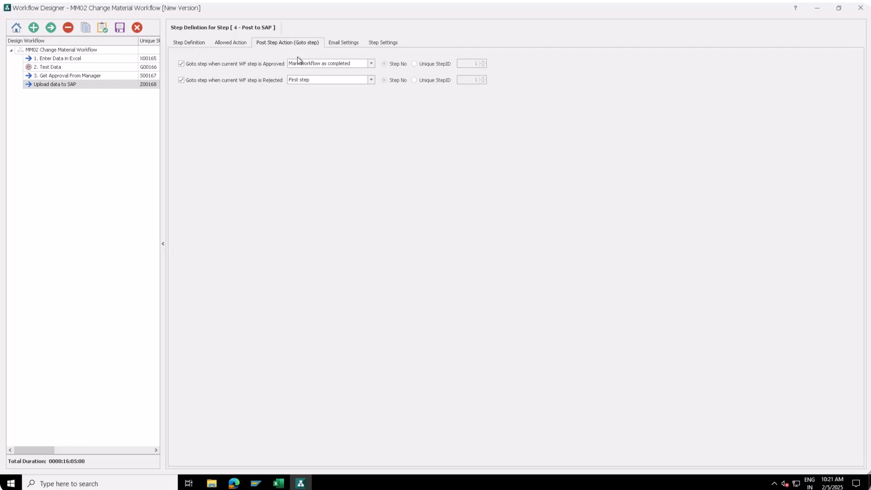
# Set both Approved and Rejected outcomes to 'Mark workflow as completed'.
pyautogui.click(374, 63)
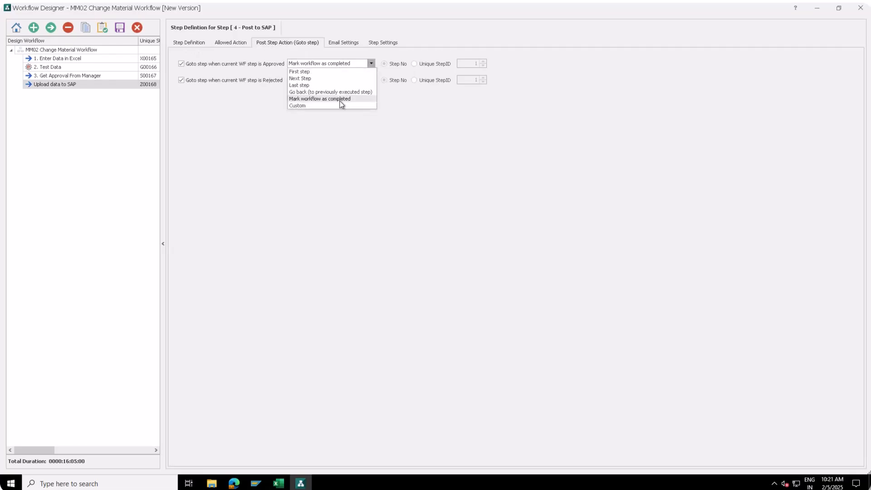
pyautogui.click(341, 99)
pyautogui.click(370, 80)
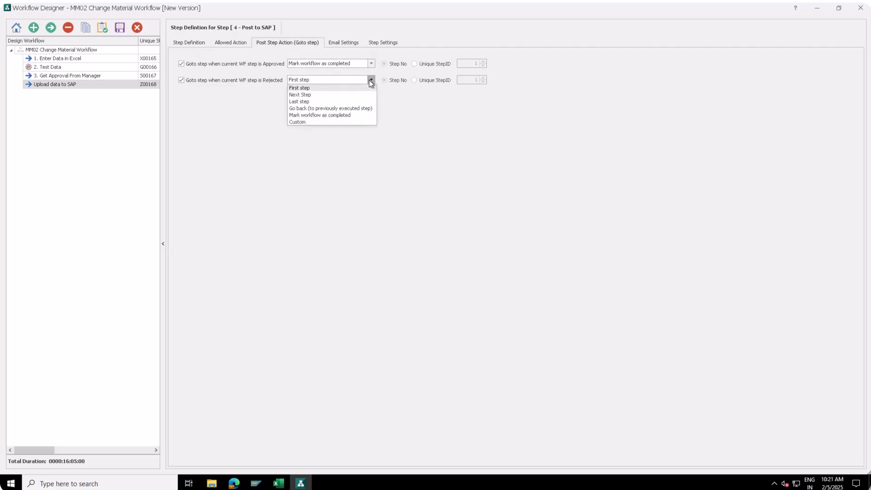
pyautogui.click(310, 115)
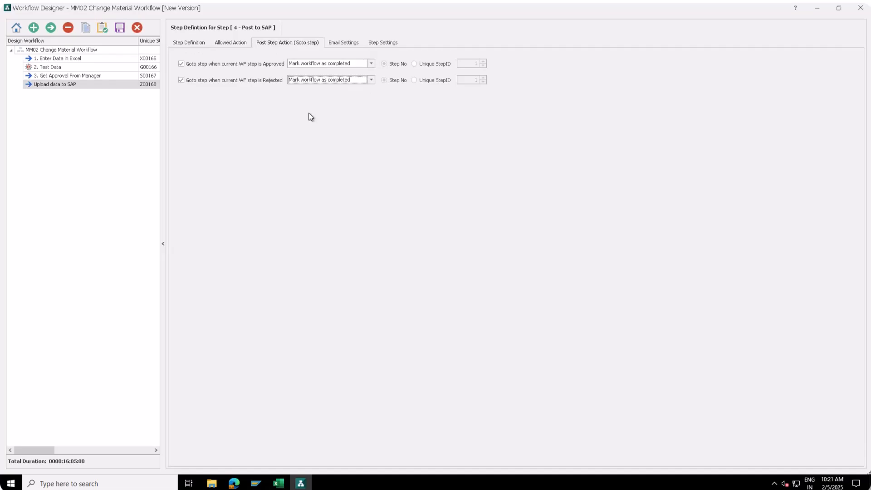
# Review the Upload data to SAP e-mail templates and instructions, then show its allowed actions.
pyautogui.click(343, 44)
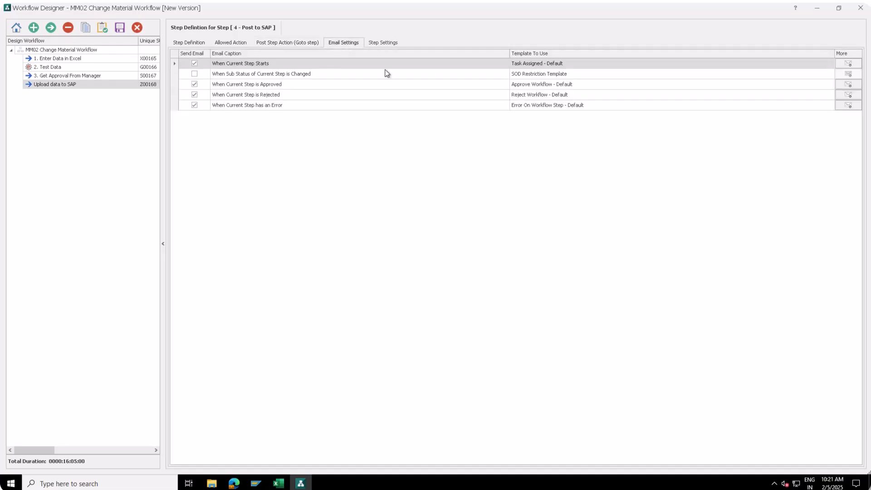
pyautogui.click(388, 44)
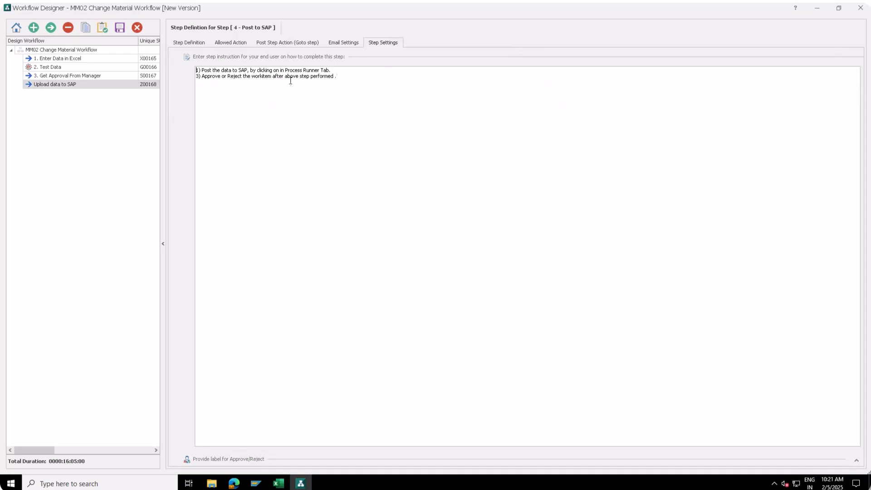
pyautogui.hotkey('ctrl', 'a')
pyautogui.click(257, 95)
pyautogui.click(226, 42)
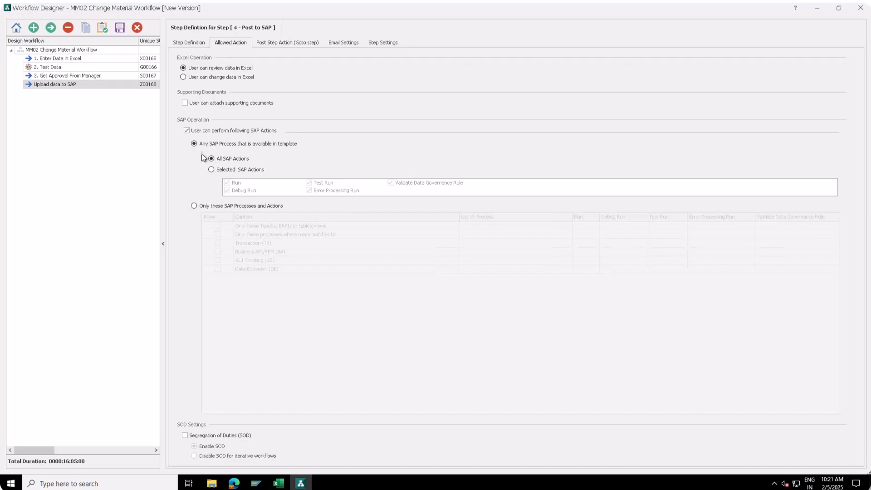
# Allow only the Run SAP action, disabling Test Run, Error Processing Run, Validate Data Governance Rule, Debug Run.
pyautogui.click(211, 169)
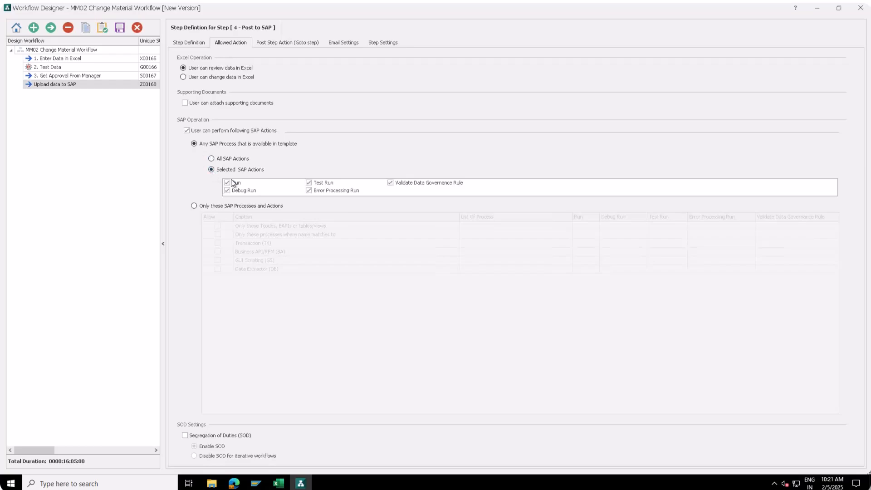
pyautogui.click(309, 182)
pyautogui.click(309, 190)
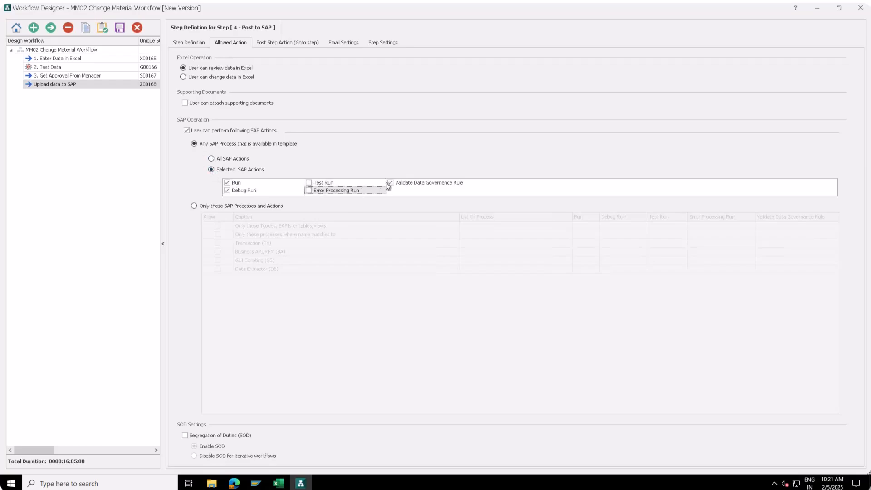
pyautogui.click(389, 184)
pyautogui.click(227, 190)
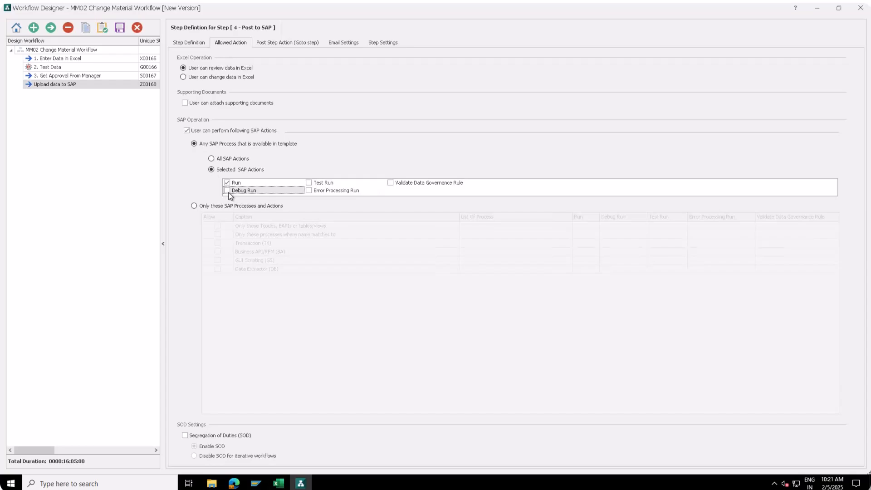
# Save the workflow design, confirm the save, and close the designer.
pyautogui.click(188, 42)
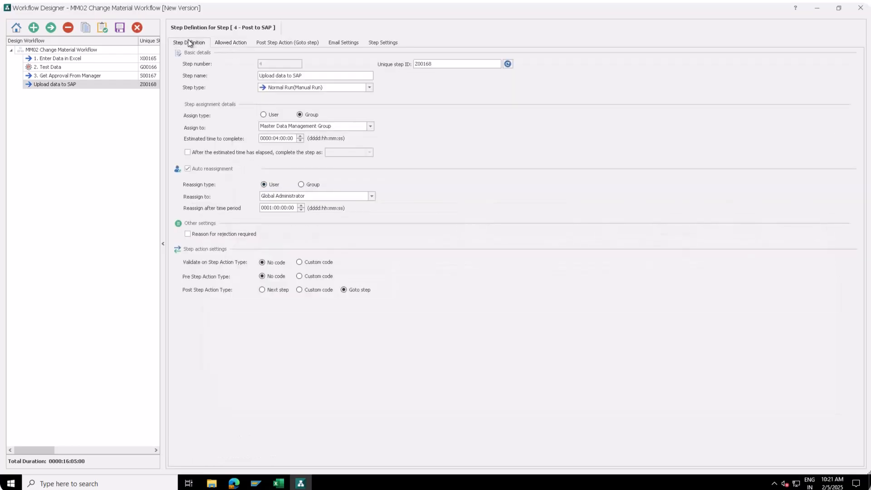
pyautogui.click(120, 28)
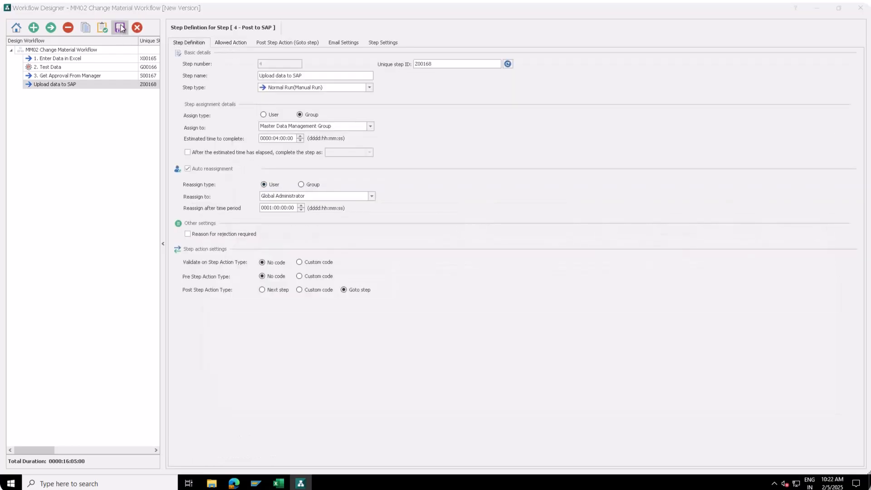
pyautogui.click(437, 261)
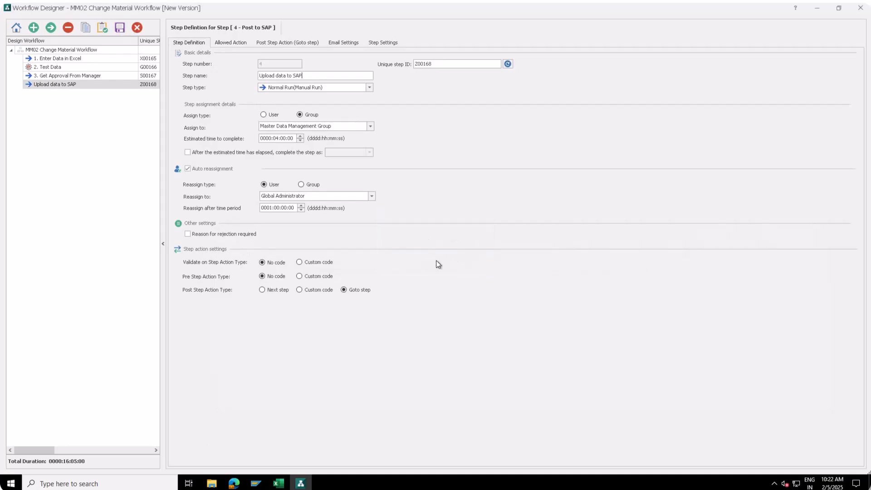
pyautogui.click(137, 27)
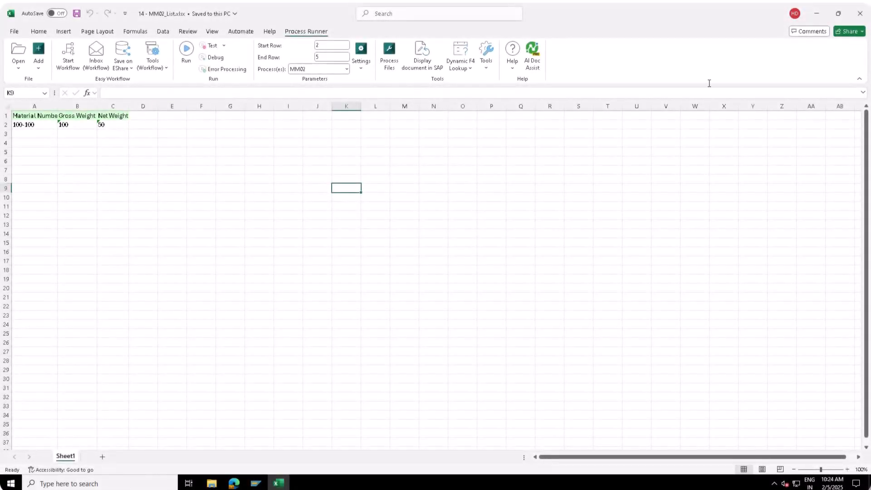
# Launch Excel with a blank workbook and switch to the Process Runner ribbon.
pyautogui.click(863, 13)
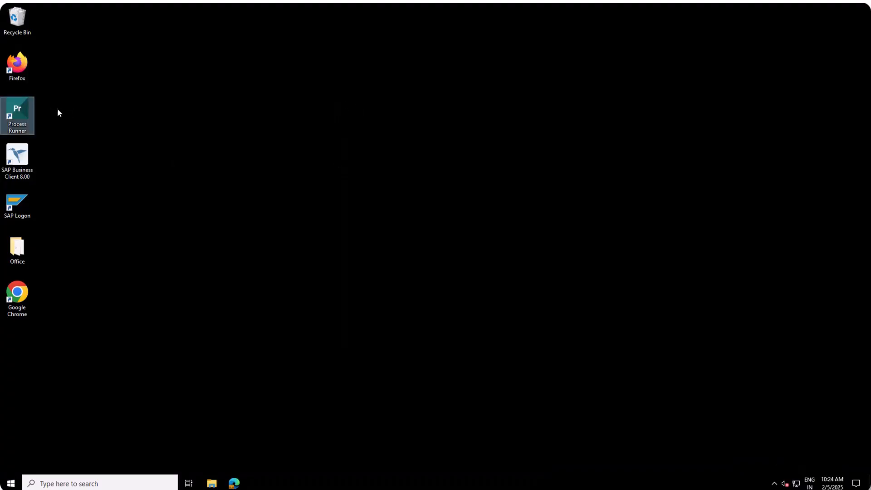
pyautogui.click(11, 483)
pyautogui.click(160, 387)
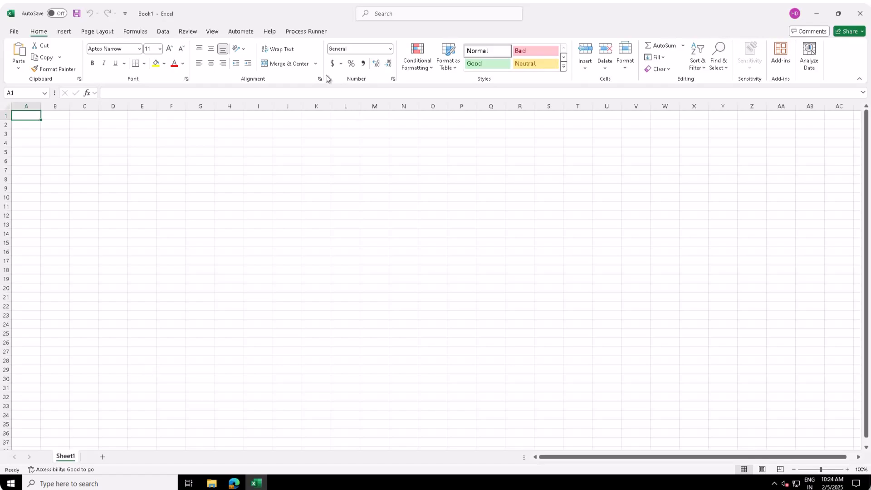
pyautogui.click(308, 32)
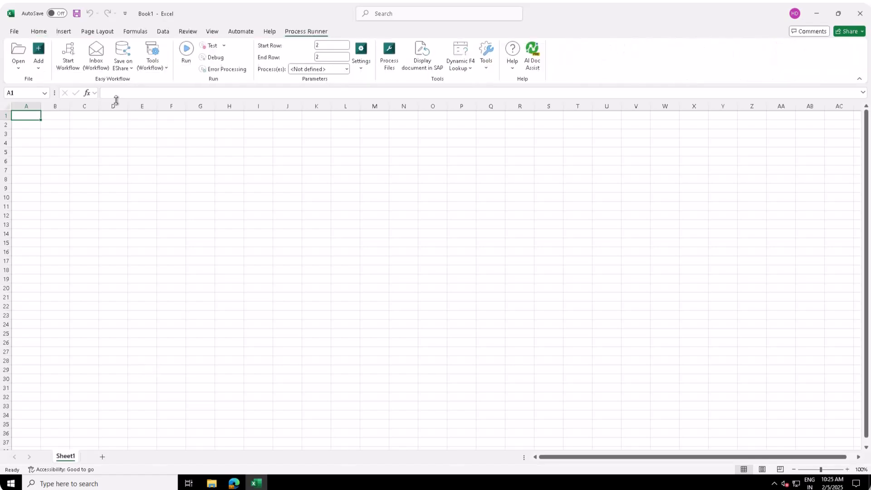
# Start workflow 15 on template 14 - MM02_List.xlsx and open its new workitem.
pyautogui.click(68, 54)
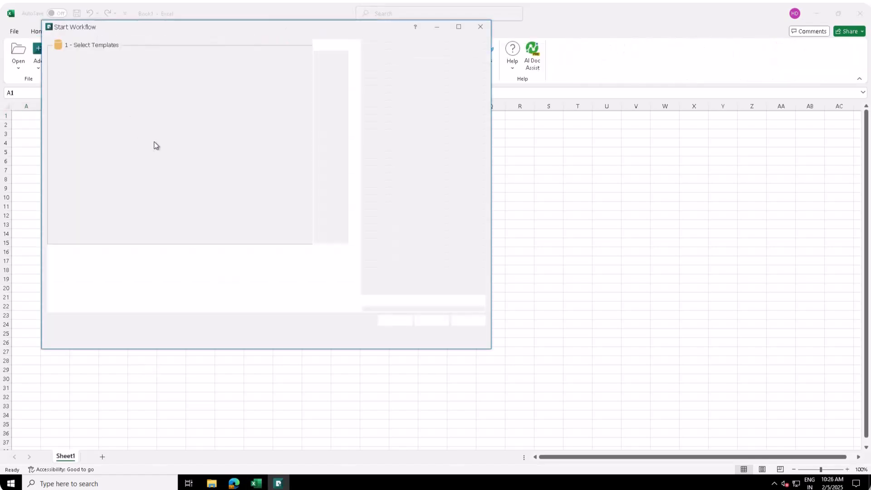
pyautogui.scroll(-3, 154, 145)
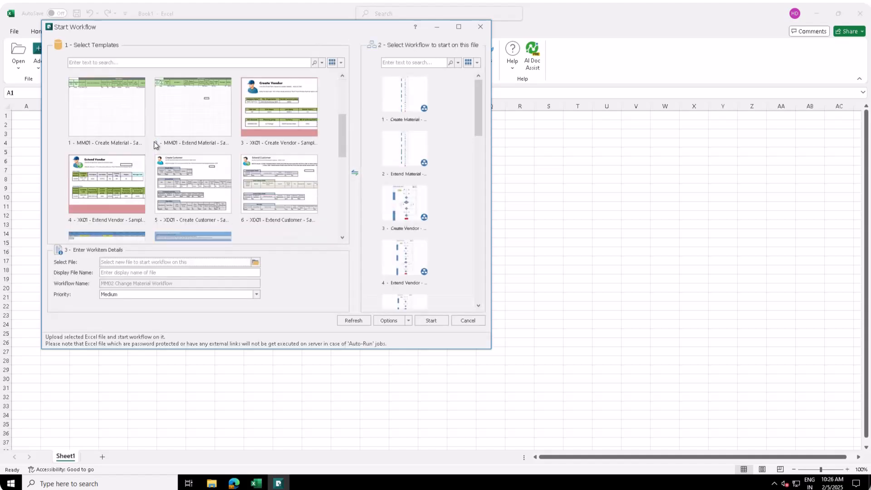
pyautogui.scroll(-5, 154, 145)
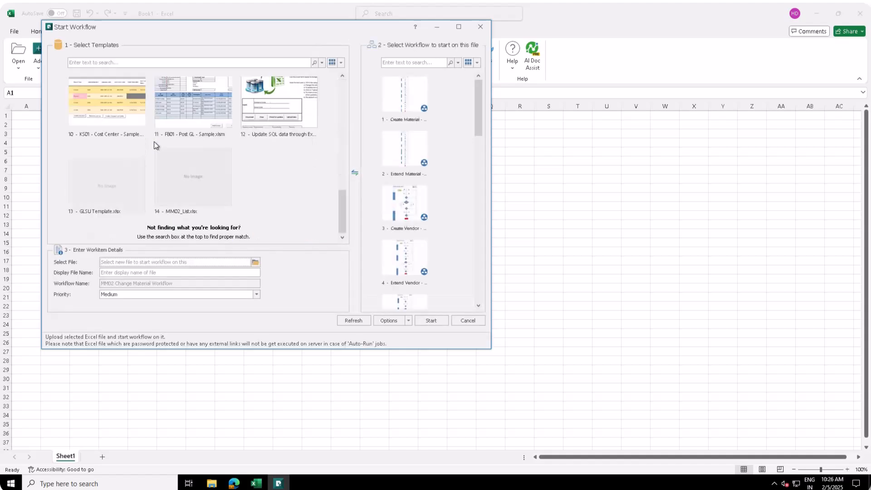
pyautogui.click(195, 175)
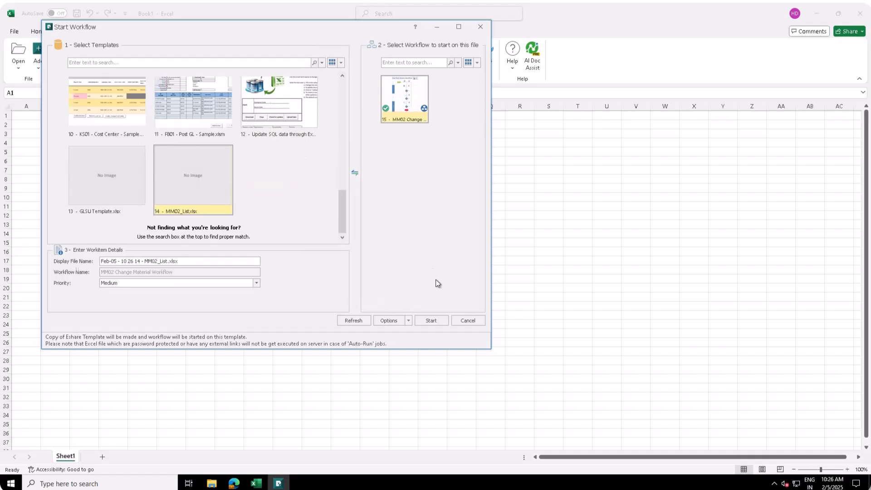
pyautogui.click(431, 320)
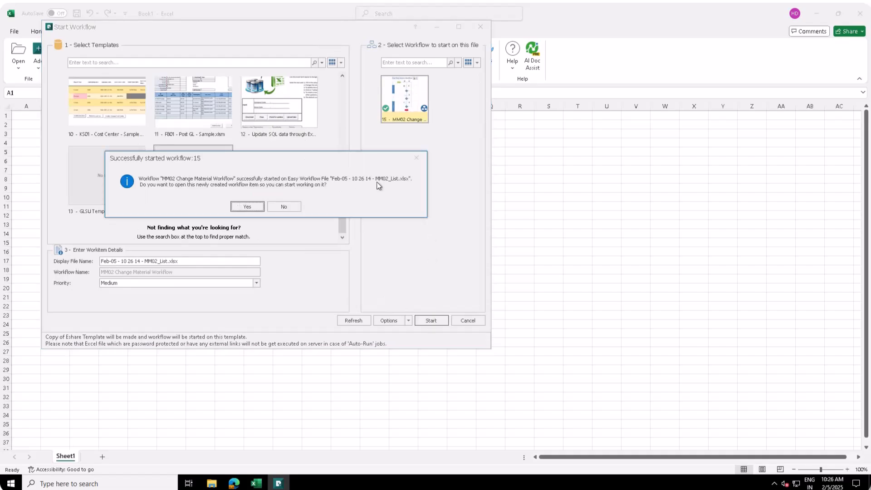
pyautogui.click(250, 206)
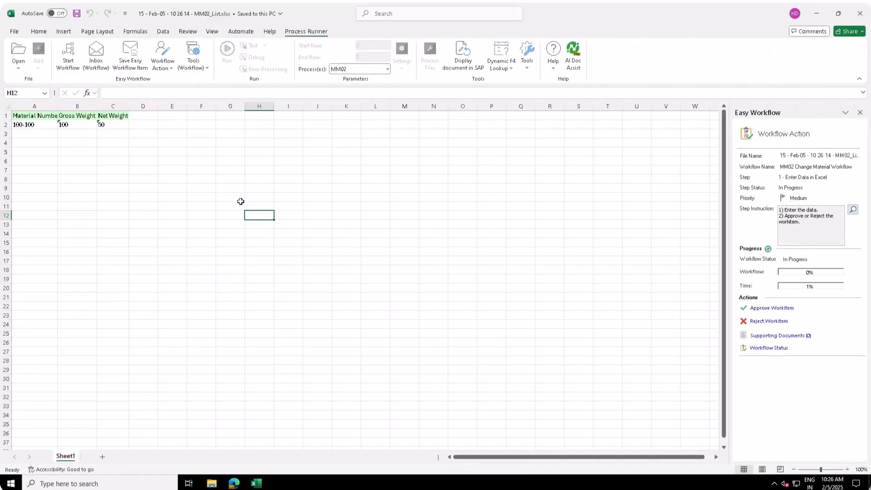
# Enter gross weight 200 in B2 and net weight 100 in C2 for material 100-100.
pyautogui.click(75, 124)
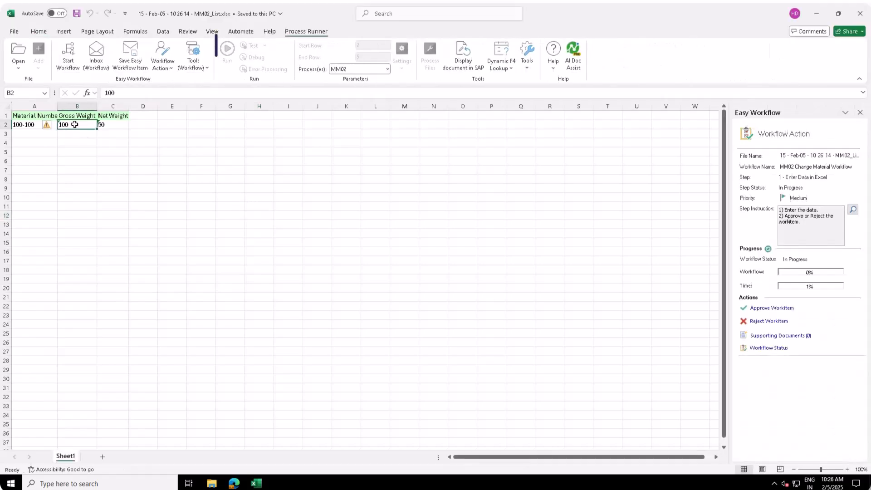
pyautogui.write('2')
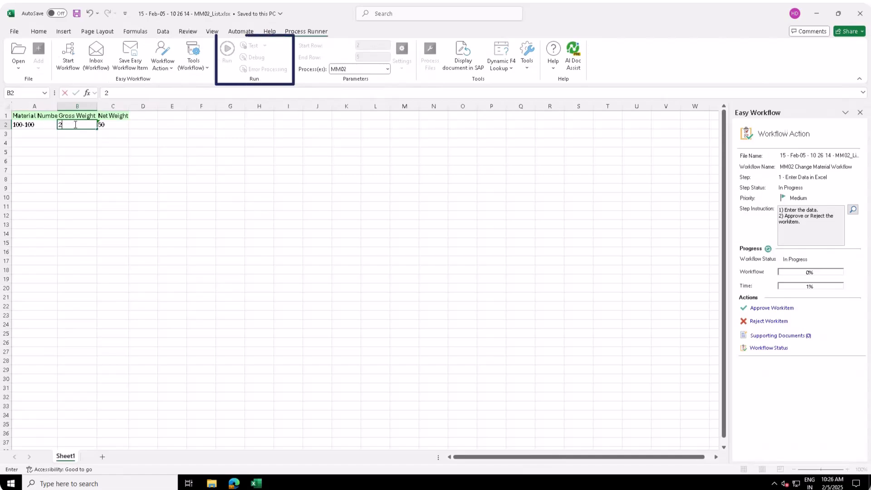
pyautogui.write('00')
pyautogui.press('Tab')
pyautogui.write('100')
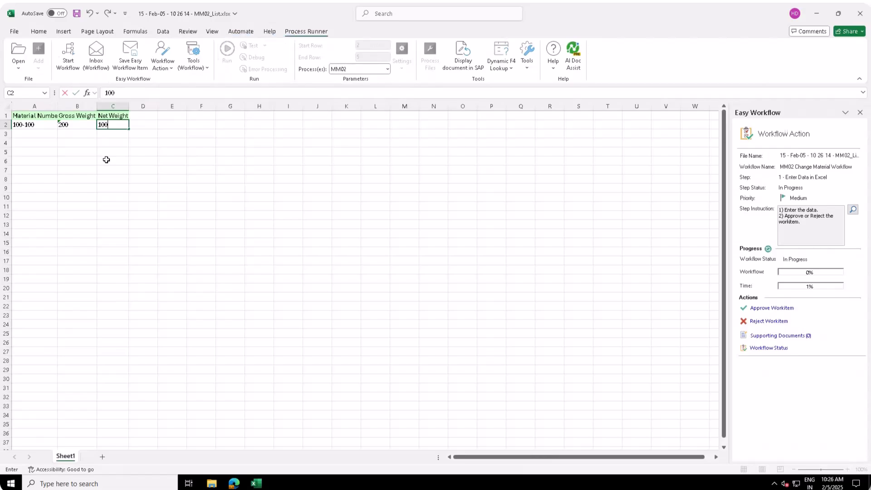
pyautogui.click(106, 159)
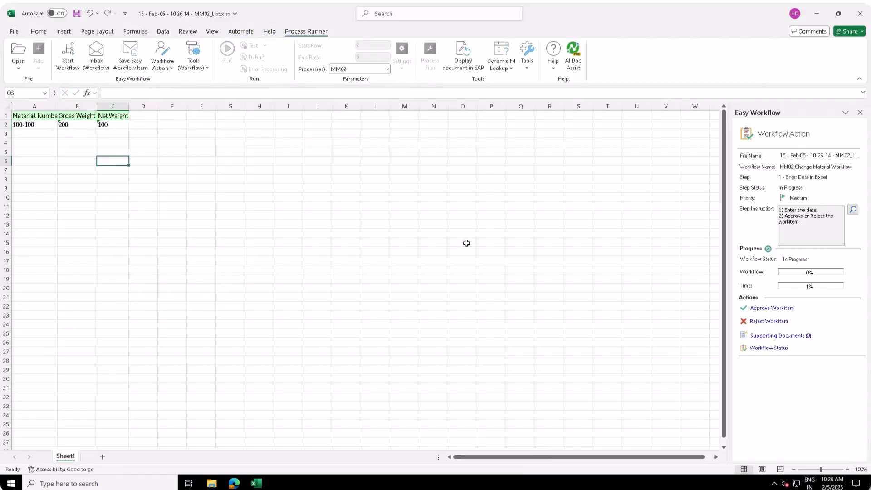
# Attach MM02_List.xlsx from Downloads as a supporting document and save the list.
pyautogui.click(766, 336)
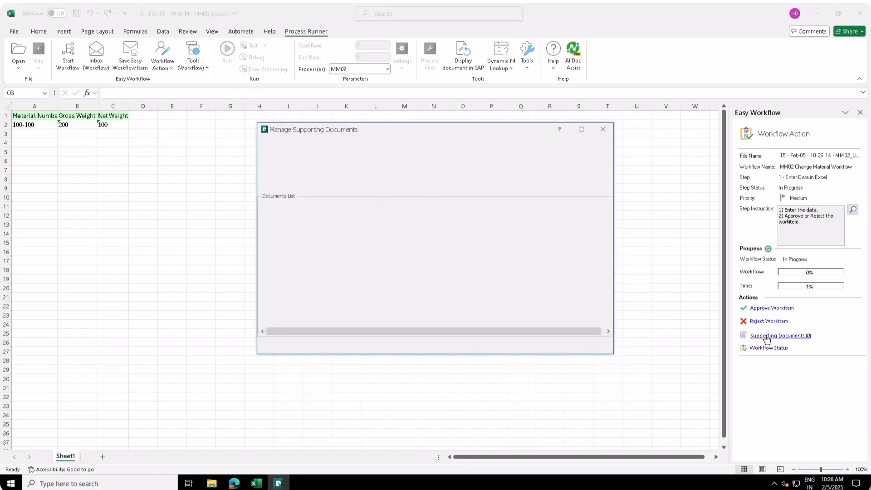
pyautogui.click(275, 207)
pyautogui.click(282, 220)
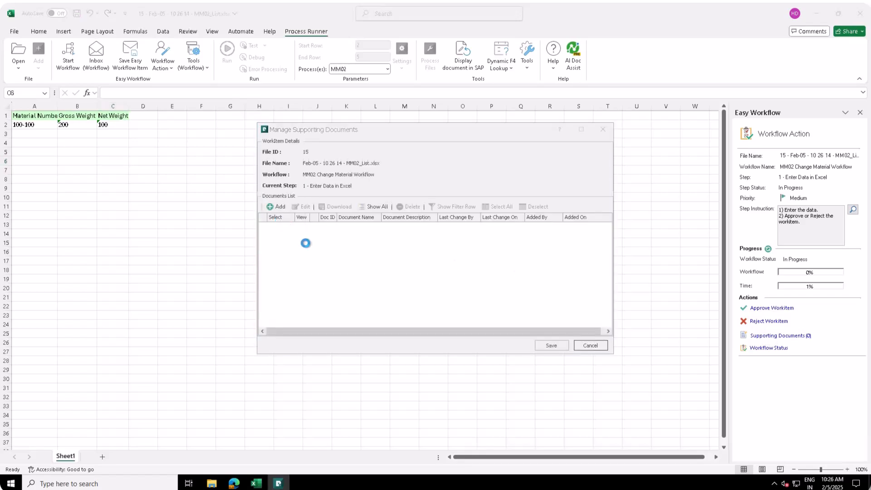
pyautogui.click(292, 288)
pyautogui.click(363, 213)
pyautogui.click(615, 366)
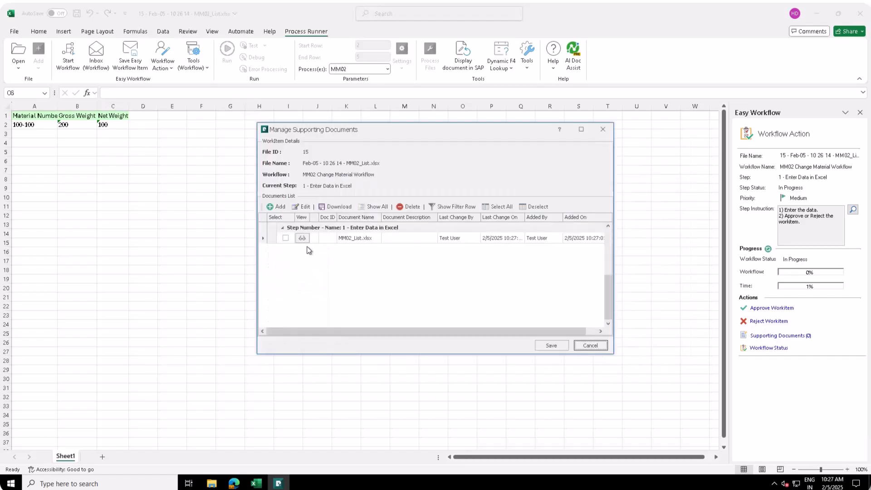
pyautogui.click(550, 346)
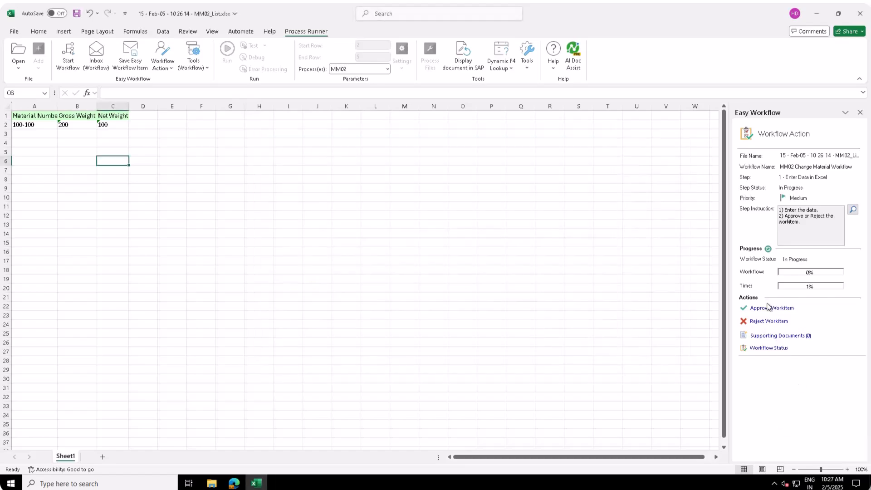
# Approve the Enter Data in Excel step and open the Easy Workflow Inbox.
pyautogui.click(767, 307)
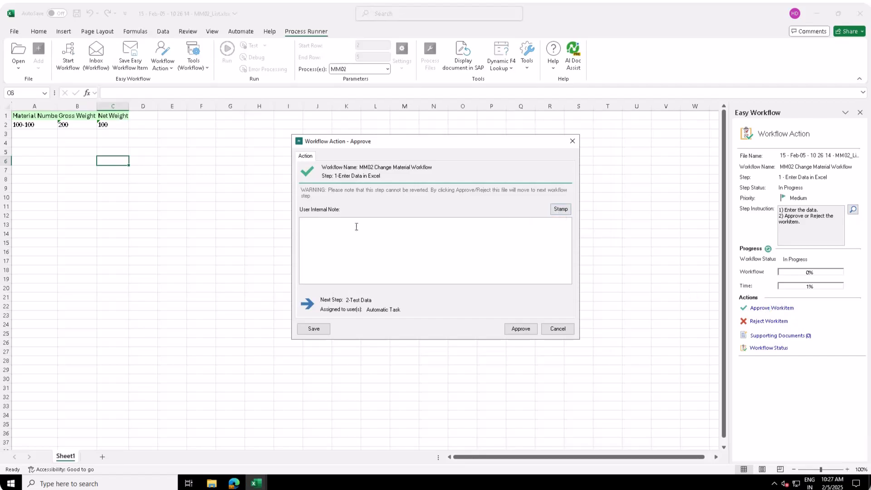
pyautogui.click(521, 330)
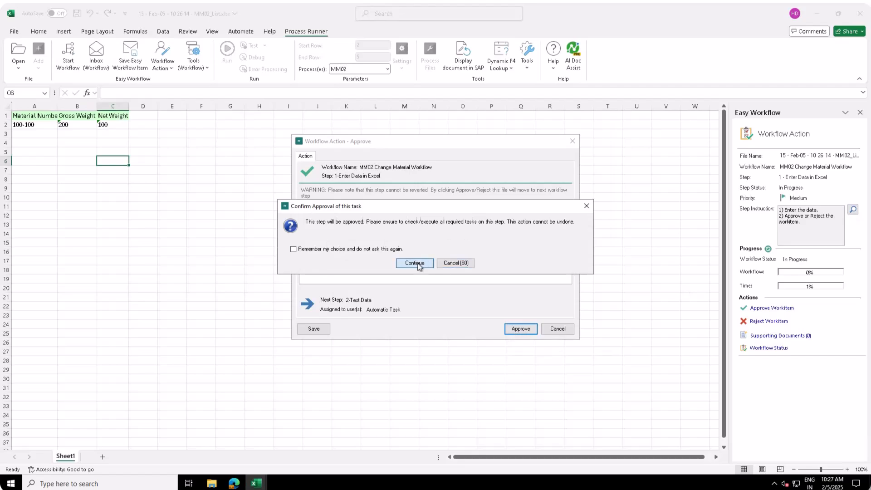
pyautogui.click(415, 263)
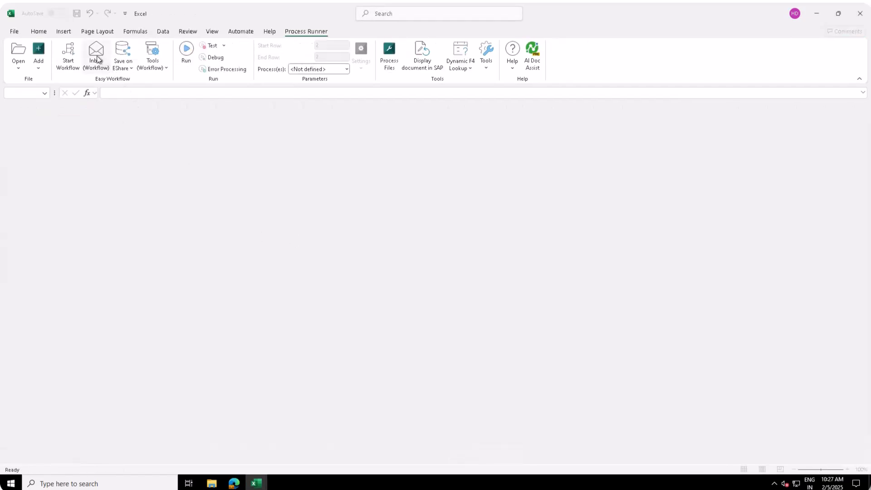
pyautogui.click(94, 53)
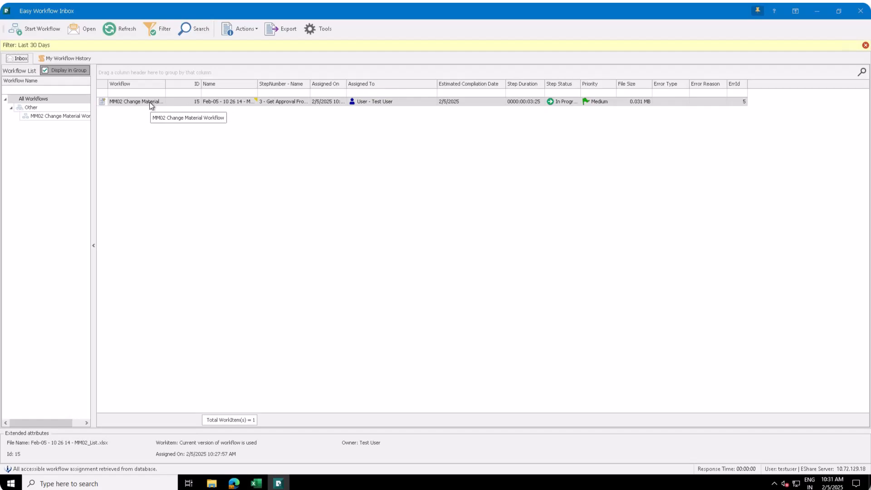
# Check workflow 15's Workitem Status: steps 1 and 2 approved, step 3 in progress, 50% complete.
pyautogui.rightClick(150, 105)
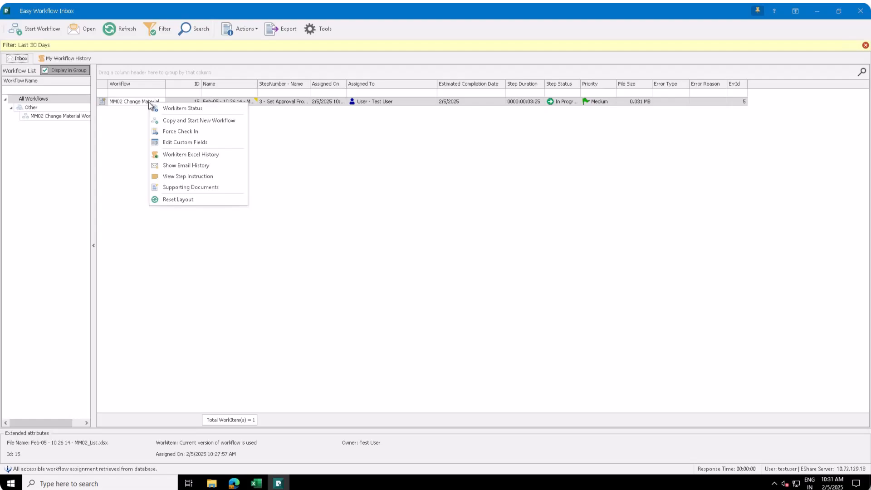
pyautogui.click(157, 109)
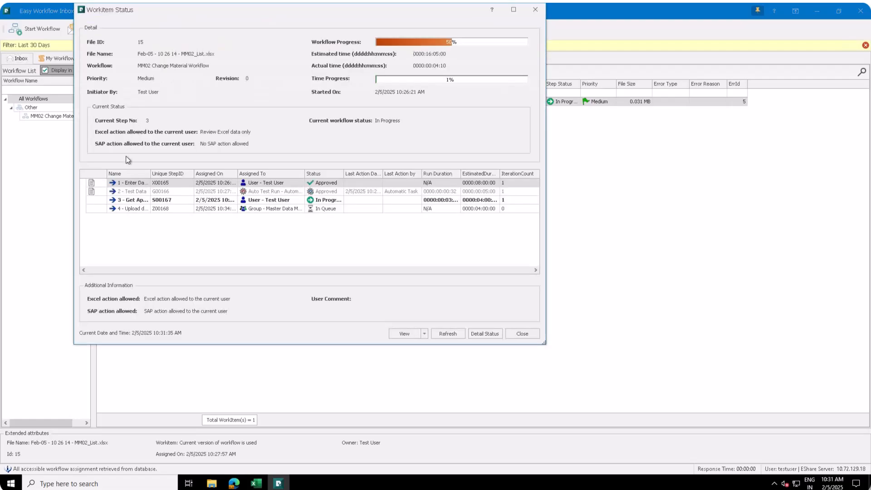
pyautogui.click(314, 192)
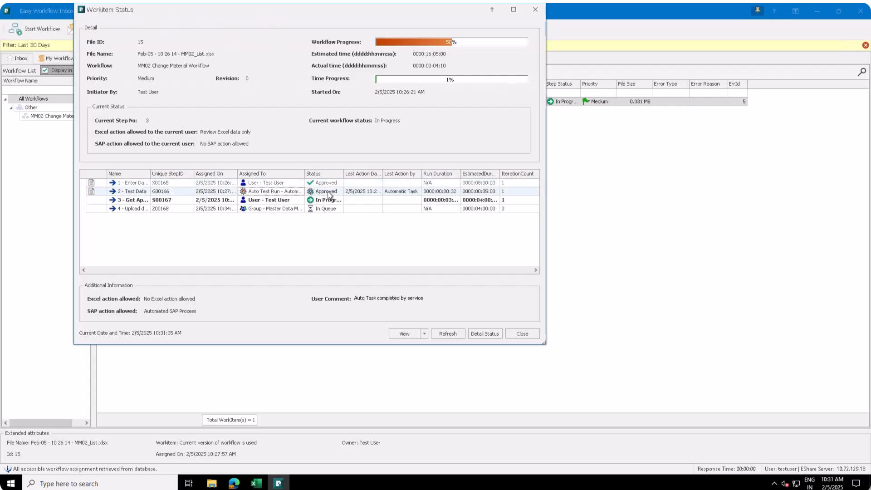
pyautogui.click(523, 334)
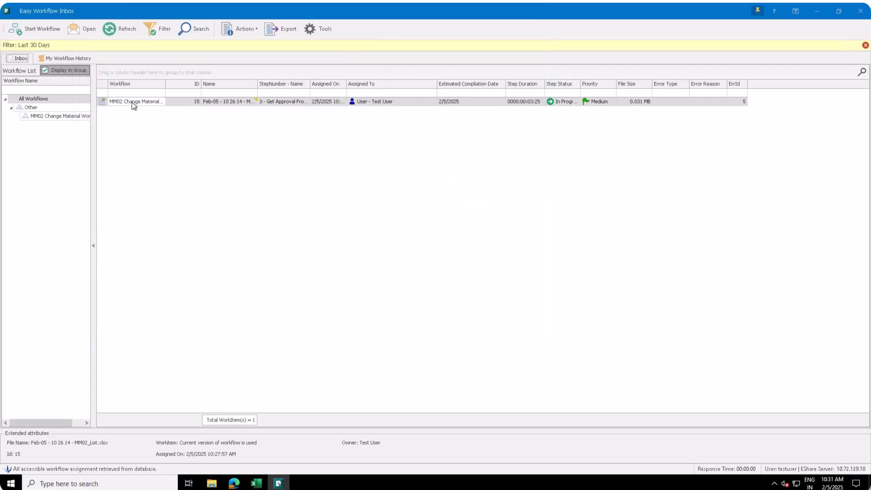
# Open the MM02 work item in Excel and review the status results in D2:E2.
pyautogui.doubleClick(131, 102)
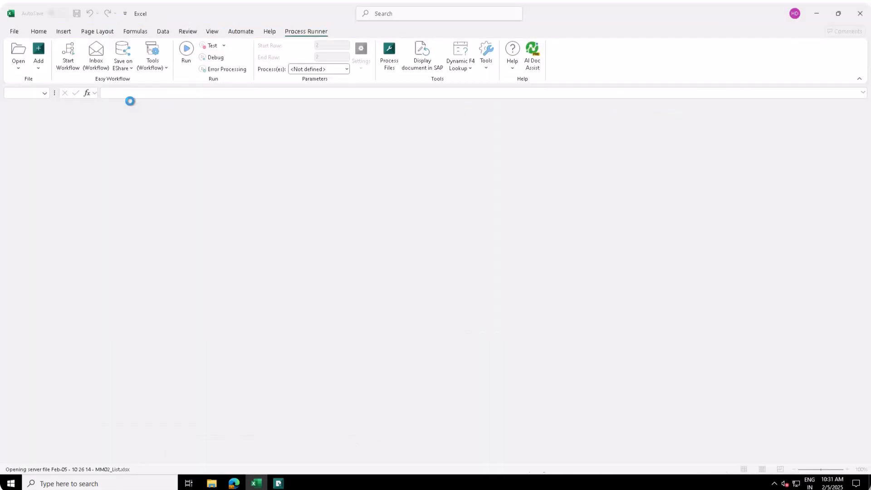
pyautogui.click(191, 179)
pyautogui.moveTo(136, 153); pyautogui.dragTo(240, 156)
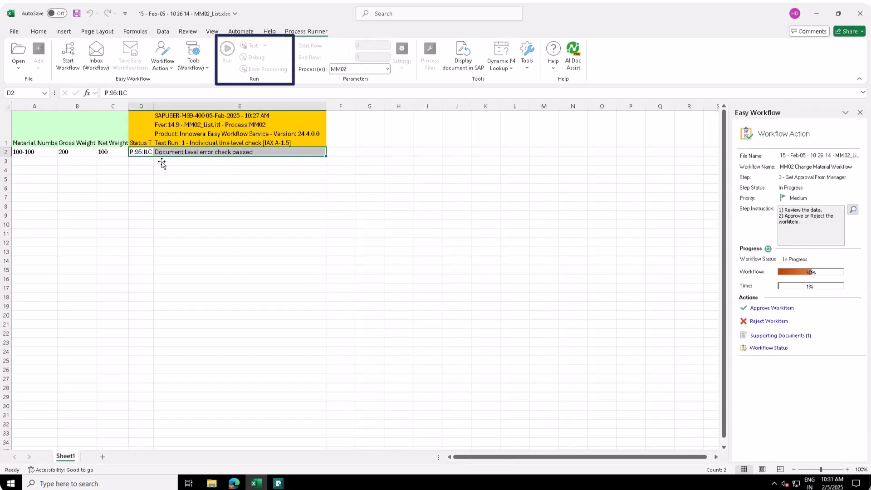
pyautogui.click(164, 179)
# Approve step 3, the manager approval, and confirm the approval.
pyautogui.click(761, 308)
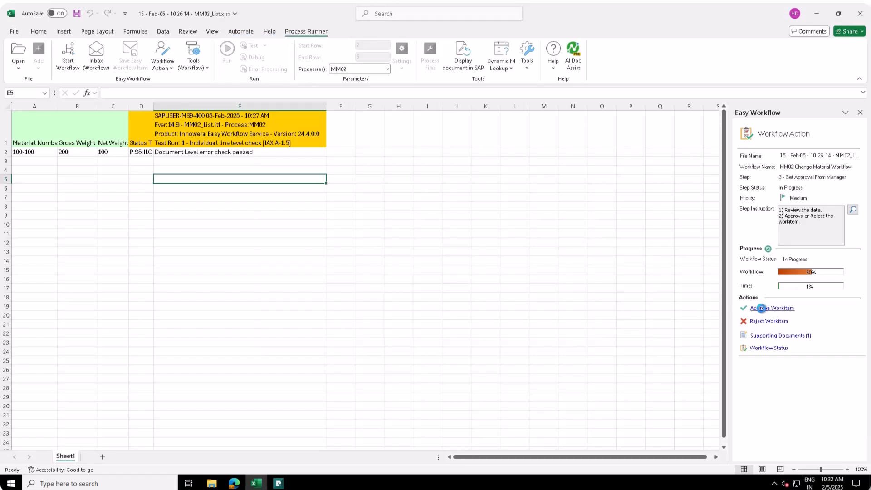
pyautogui.click(521, 330)
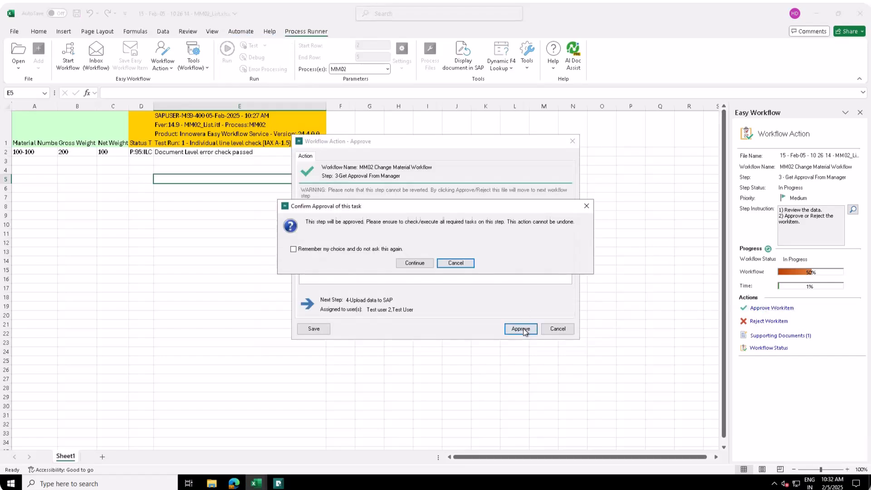
pyautogui.click(430, 262)
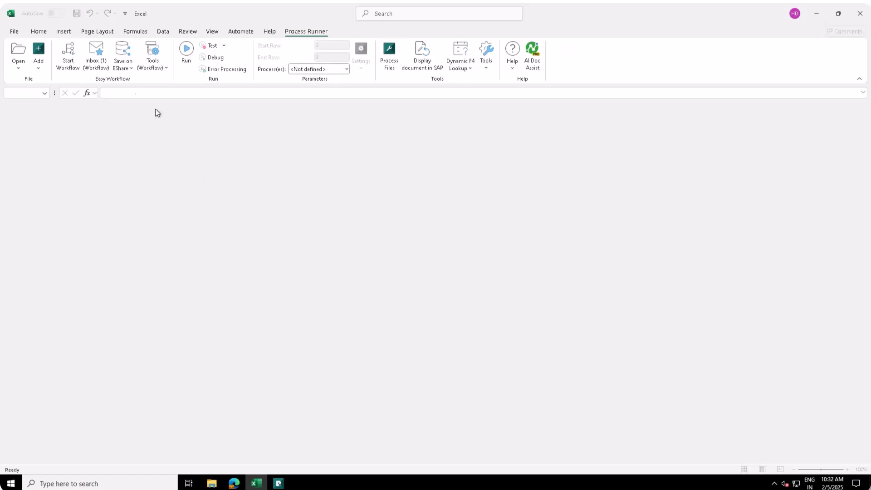
# Reopen the MM02 Change Material work item from the inbox at step 4, Upload data to SAP.
pyautogui.click(97, 55)
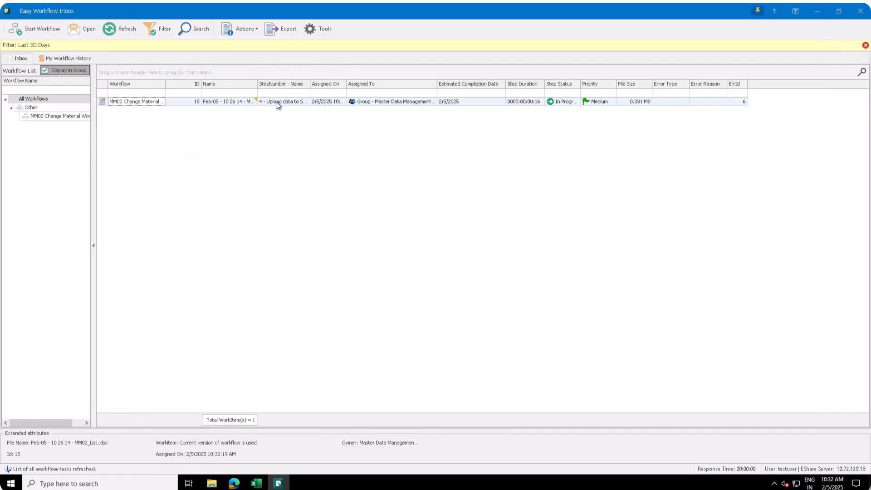
pyautogui.doubleClick(147, 102)
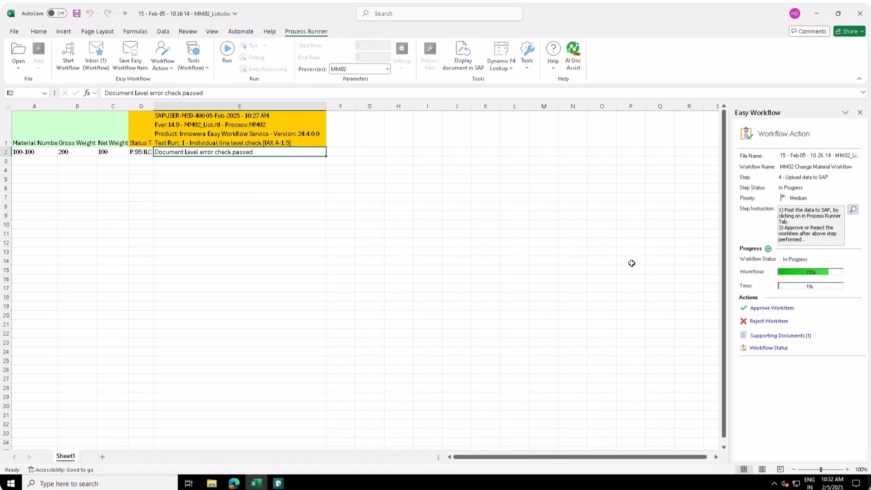
# Run the MM02 upload on the MS9_Fiori system so material 100-100 is changed with zero errors.
pyautogui.click(852, 209)
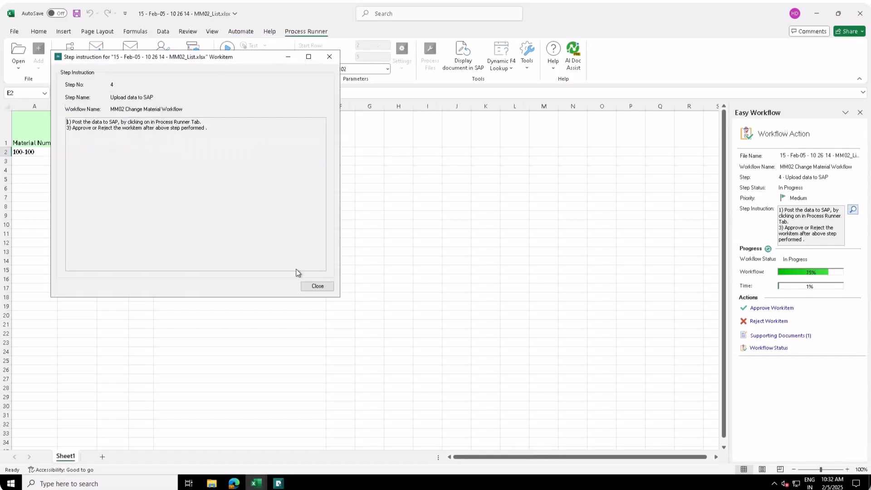
pyautogui.click(318, 286)
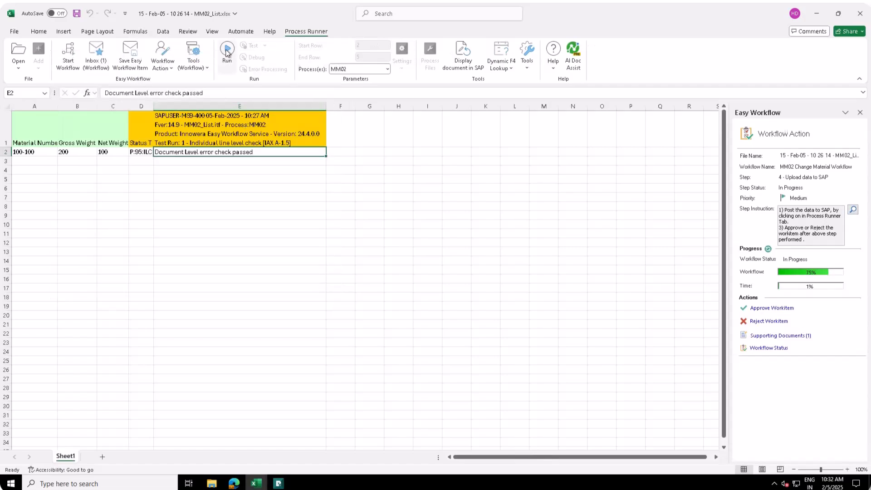
pyautogui.click(227, 49)
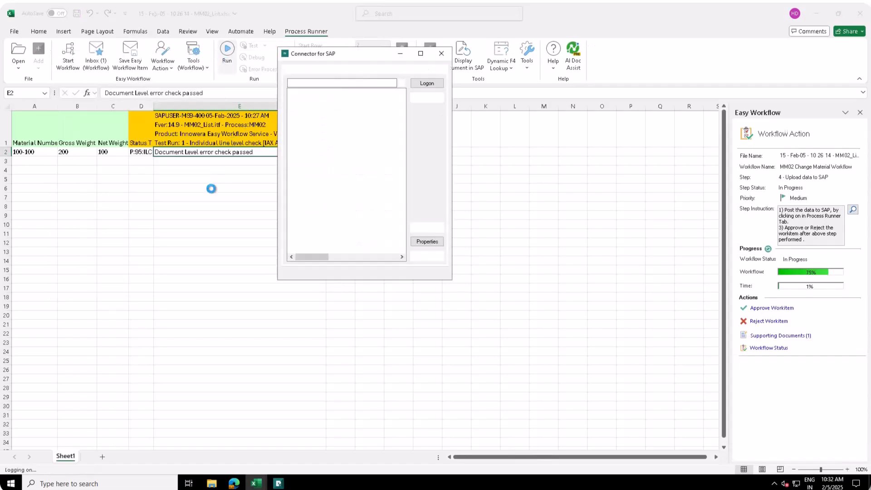
pyautogui.doubleClick(317, 151)
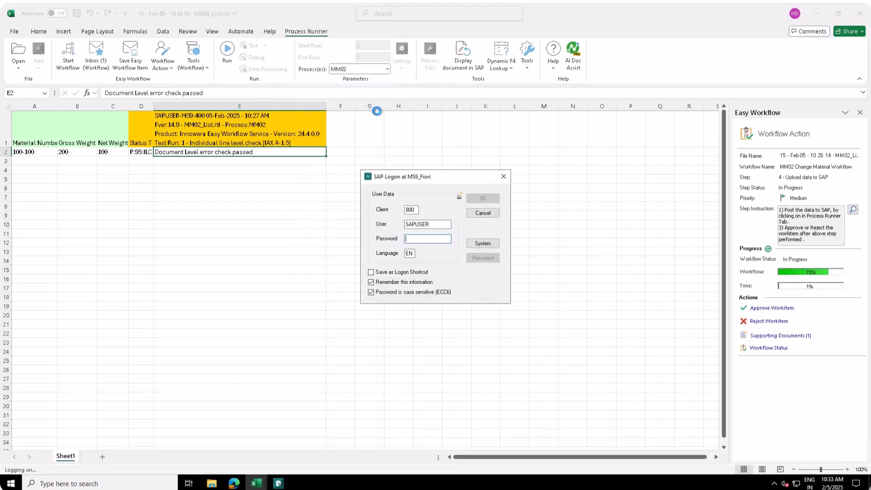
pyautogui.click(481, 199)
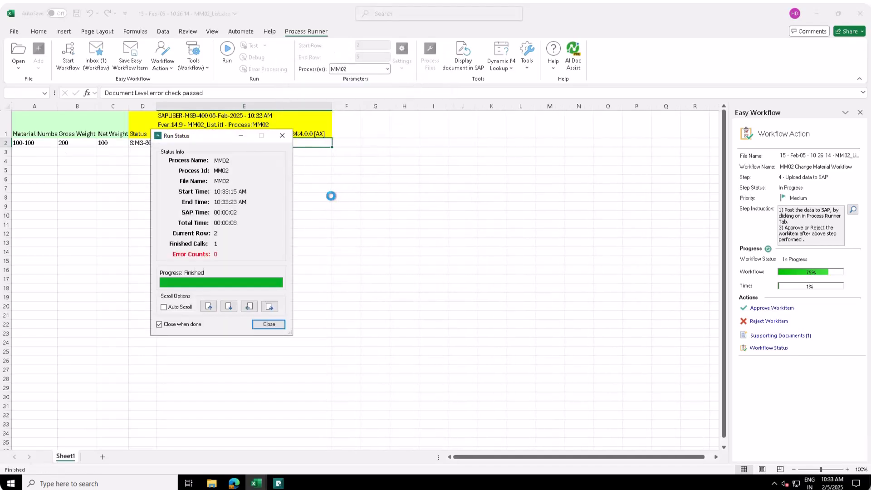
pyautogui.click(217, 170)
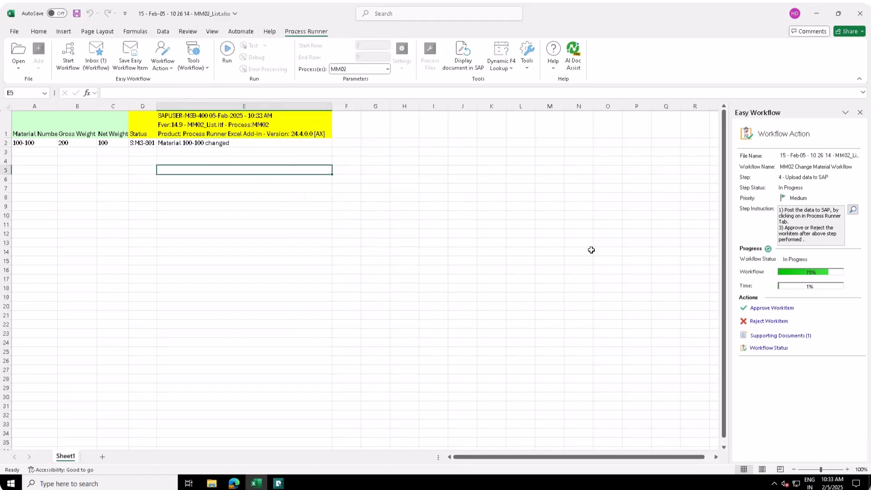
# Approve and confirm the final Upload data to SAP step, then bring up the empty inbox.
pyautogui.click(760, 310)
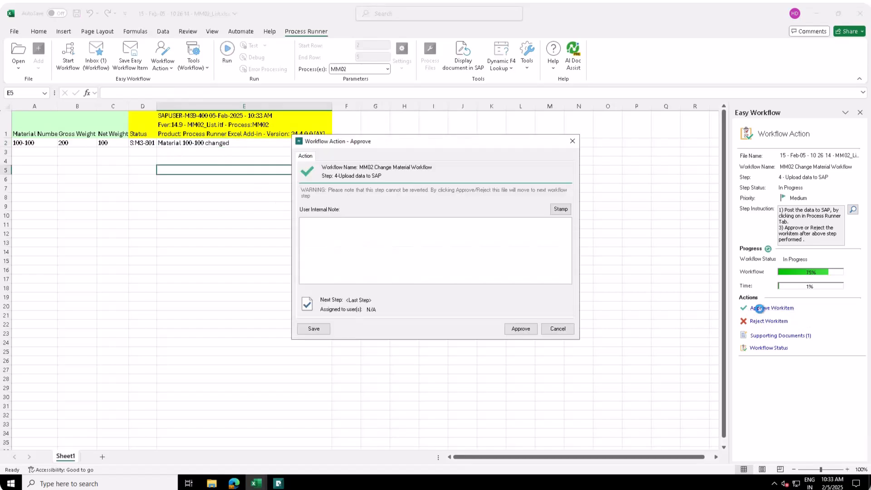
pyautogui.click(520, 328)
pyautogui.click(425, 263)
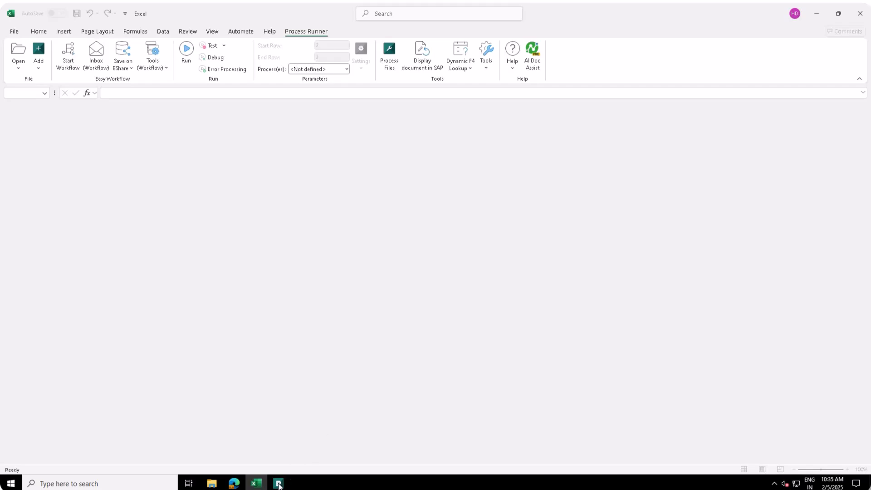
pyautogui.click(278, 483)
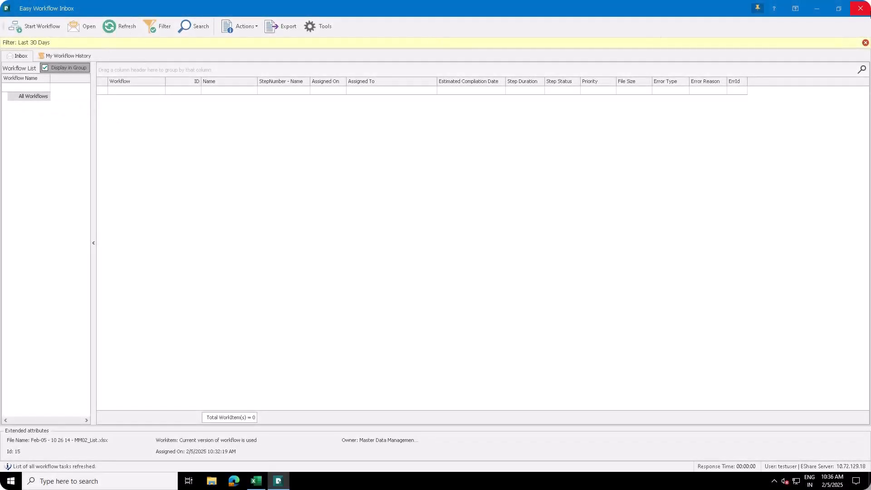
# Close the inbox and log in to the Easy Workflow Cockpit as administrator.
pyautogui.click(864, 12)
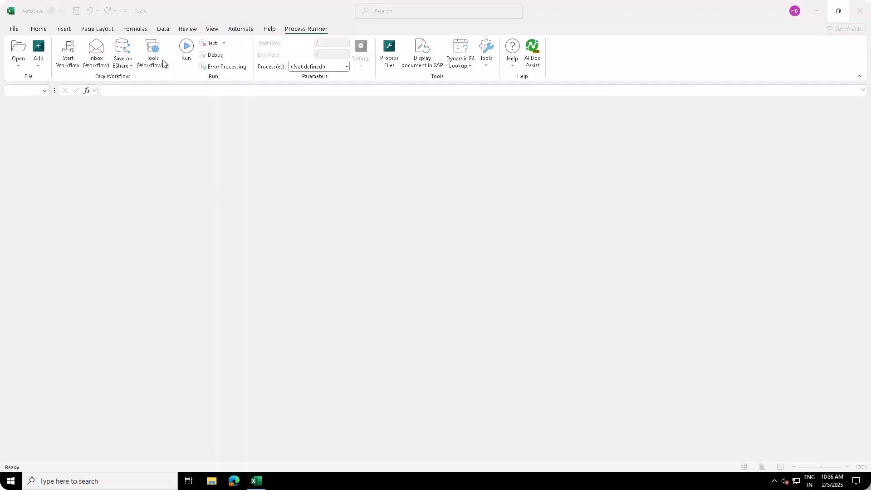
pyautogui.click(152, 51)
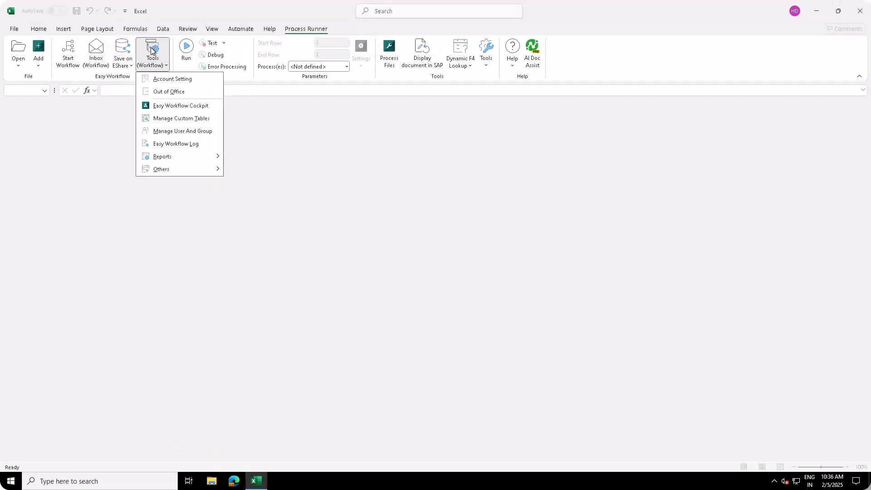
pyautogui.click(172, 106)
pyautogui.click(390, 233)
pyautogui.click(418, 261)
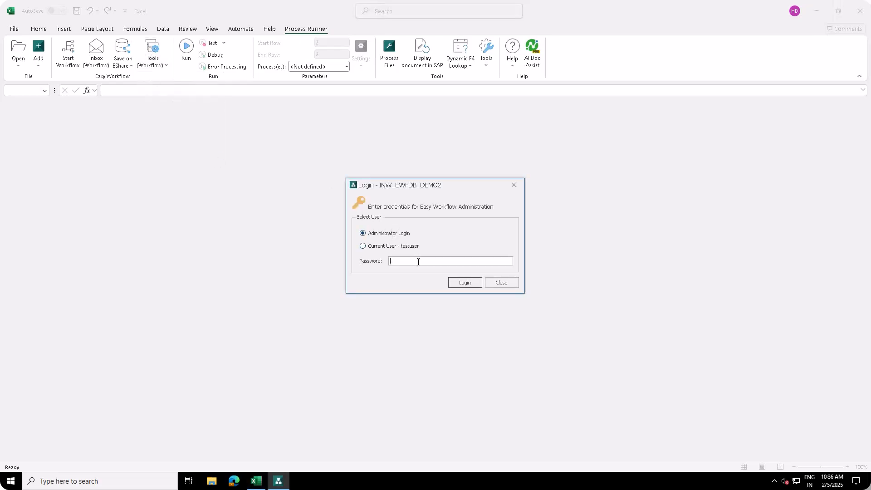
pyautogui.click(458, 284)
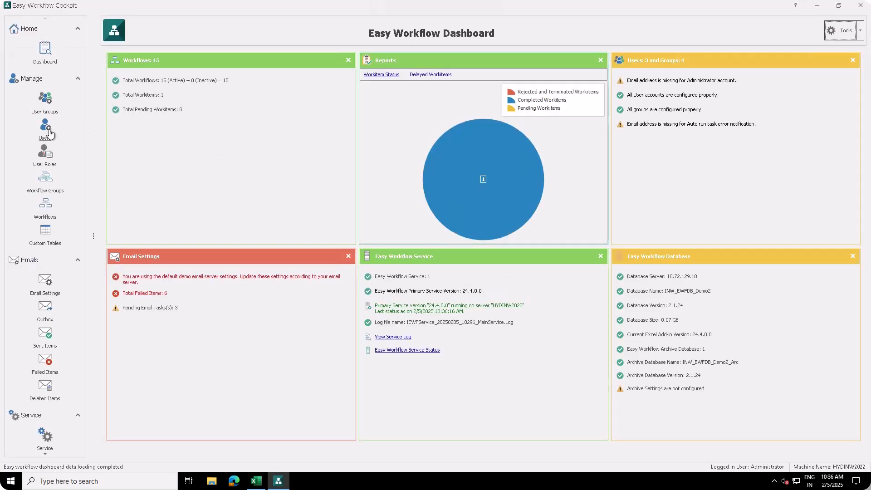
# Open testuser's role assignments, keep Admin Role checked and review what it permits.
pyautogui.click(49, 131)
pyautogui.click(179, 96)
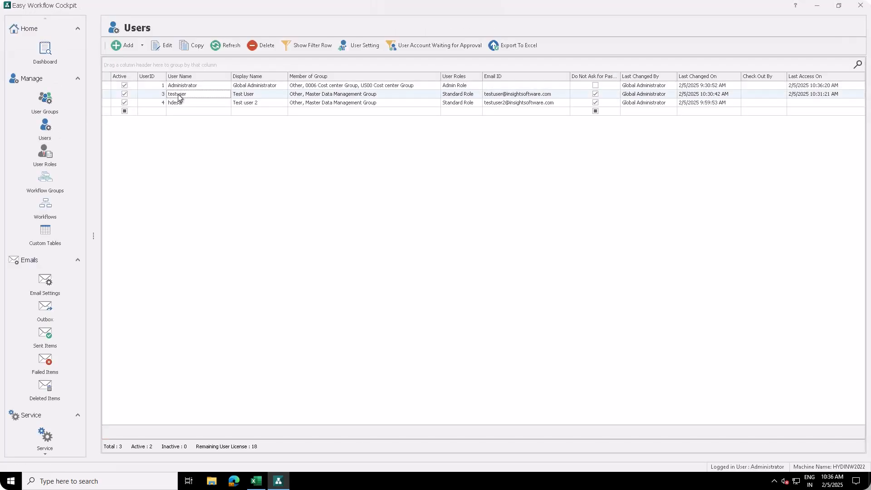
pyautogui.doubleClick(179, 97)
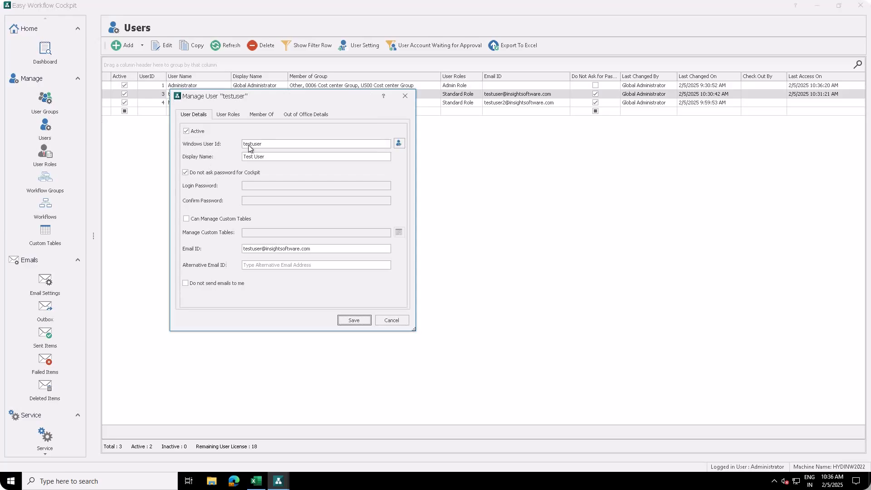
pyautogui.click(227, 114)
pyautogui.click(194, 178)
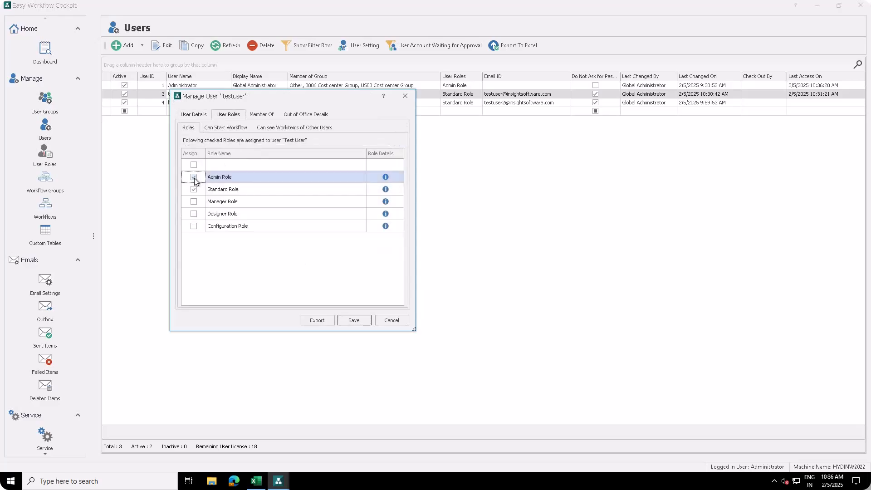
pyautogui.click(385, 177)
pyautogui.moveTo(550, 229); pyautogui.dragTo(563, 208)
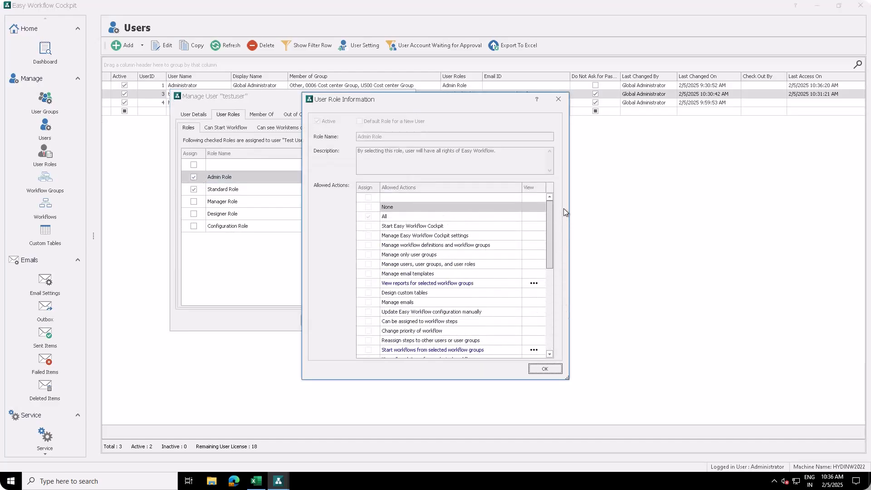
pyautogui.click(544, 369)
# Remove the Standard Role from testuser, save the change, and close the cockpit.
pyautogui.click(194, 189)
pyautogui.click(354, 321)
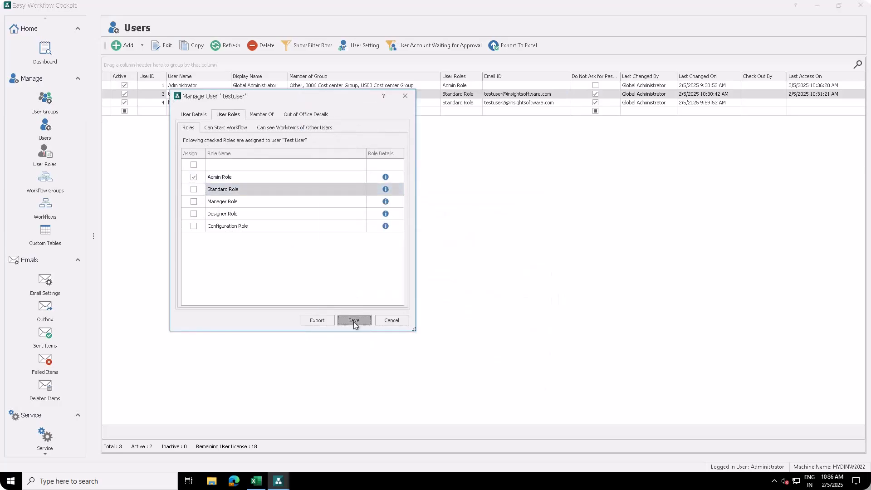
pyautogui.click(276, 234)
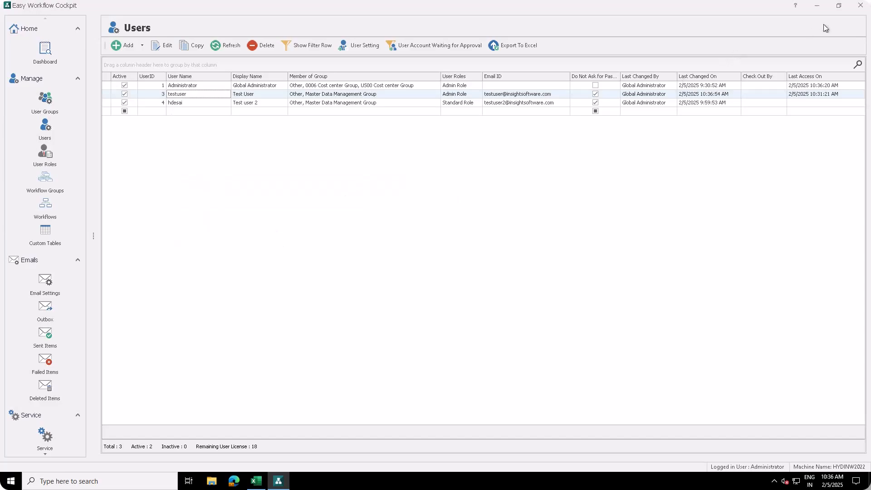
pyautogui.click(860, 5)
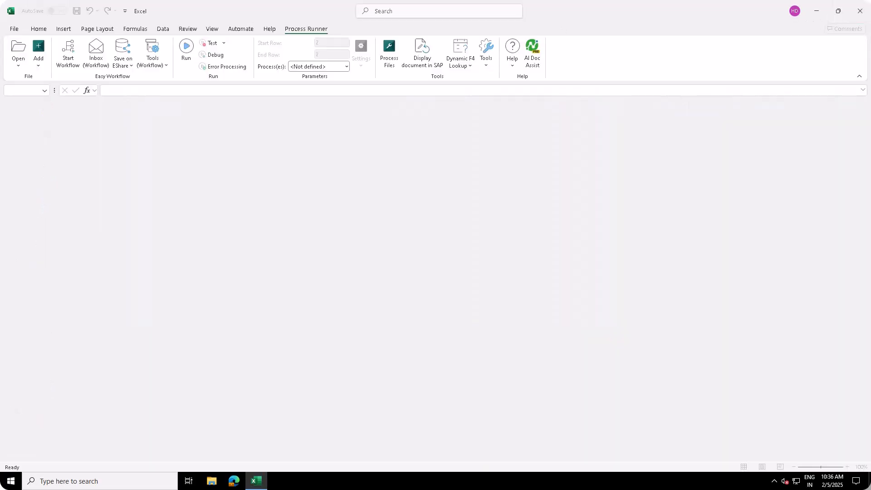
# List all workflow items in the advanced view and check workflow 15, MM02, is Completed.
pyautogui.click(93, 53)
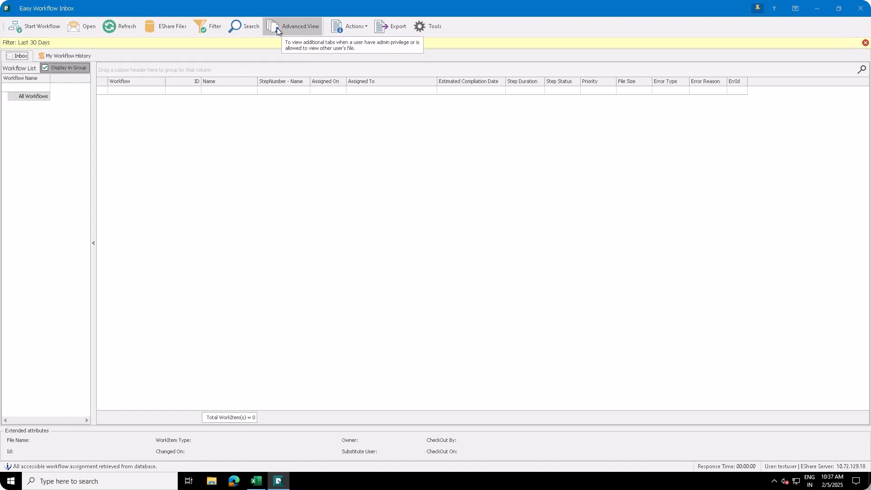
pyautogui.click(291, 26)
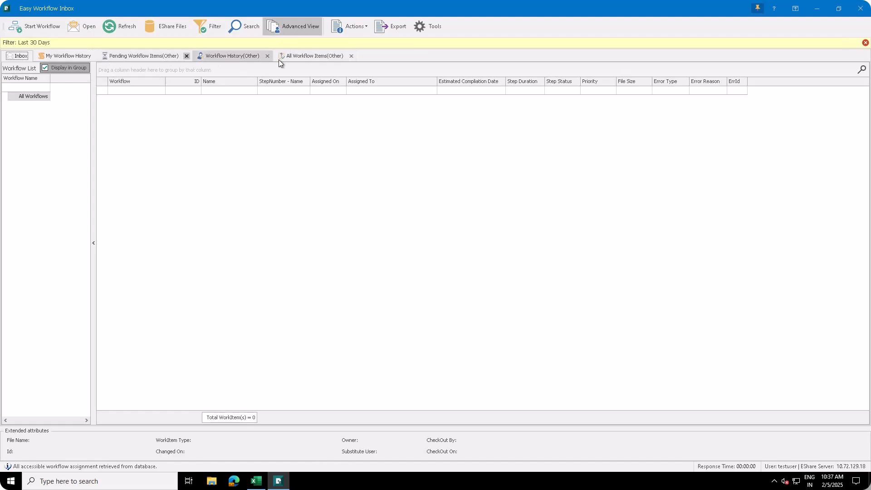
pyautogui.click(304, 57)
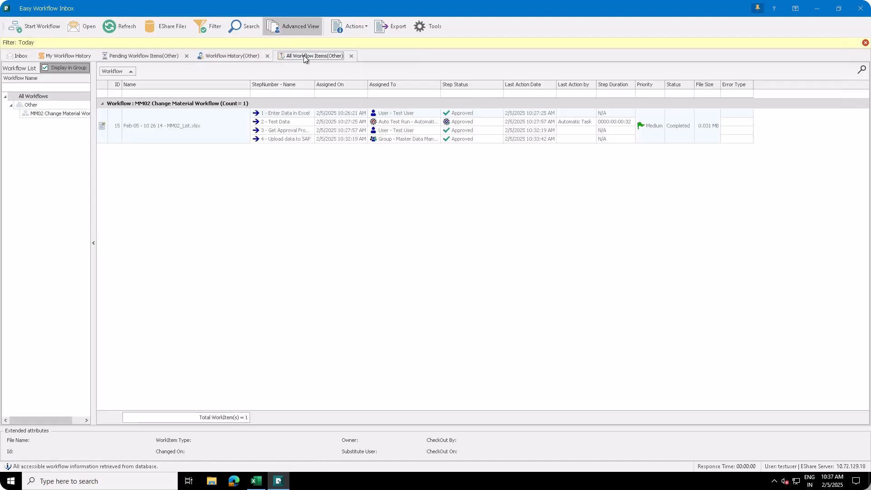
pyautogui.click(170, 133)
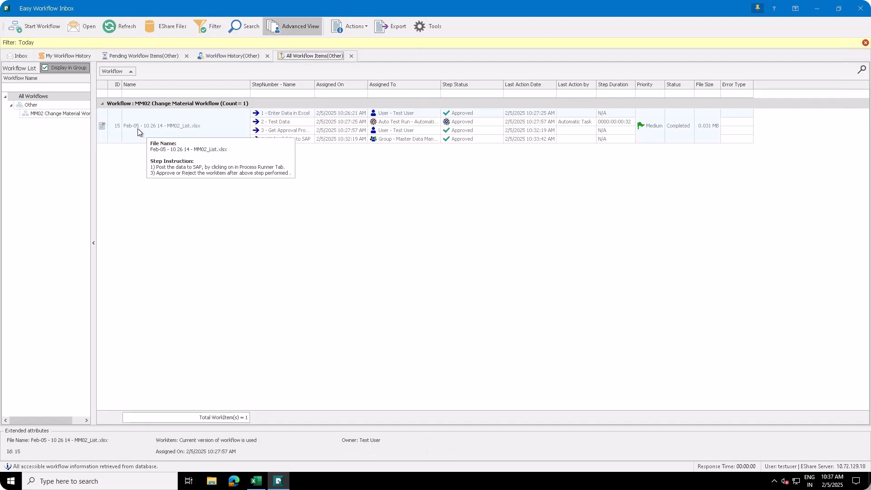